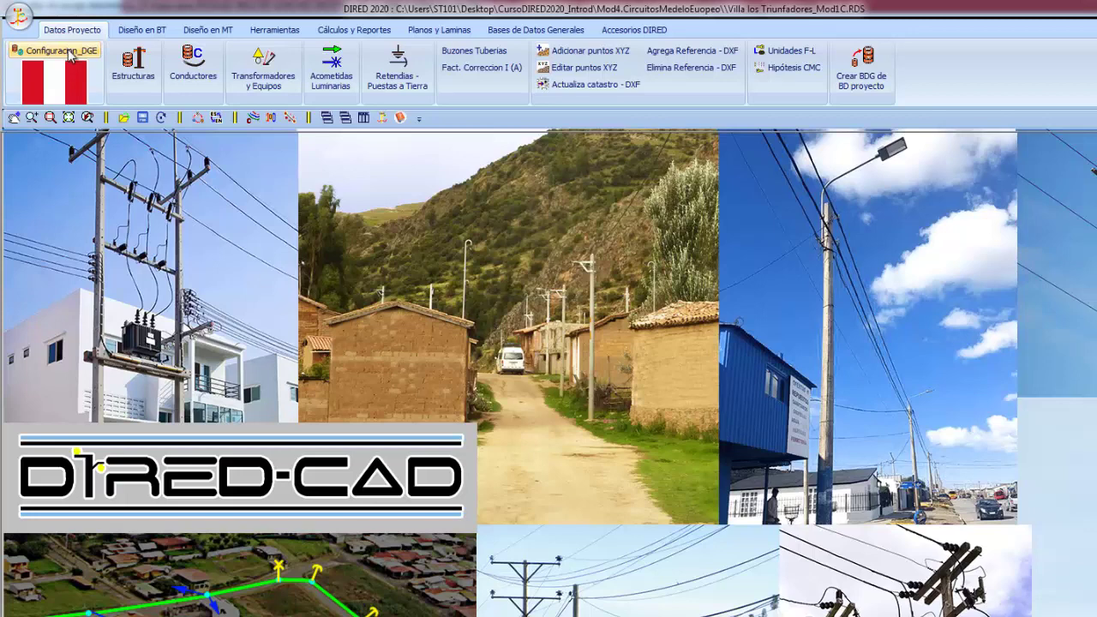
# Load Configuracion_MEER.cfg and review its database file settings without changing them.
pyautogui.click(70, 53)
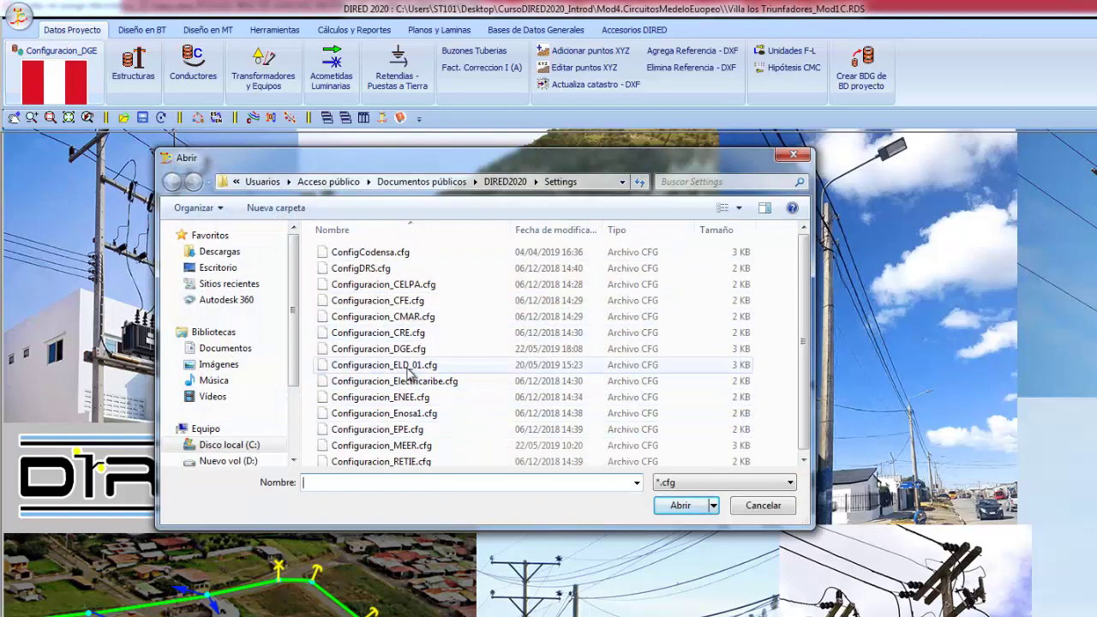
pyautogui.click(414, 448)
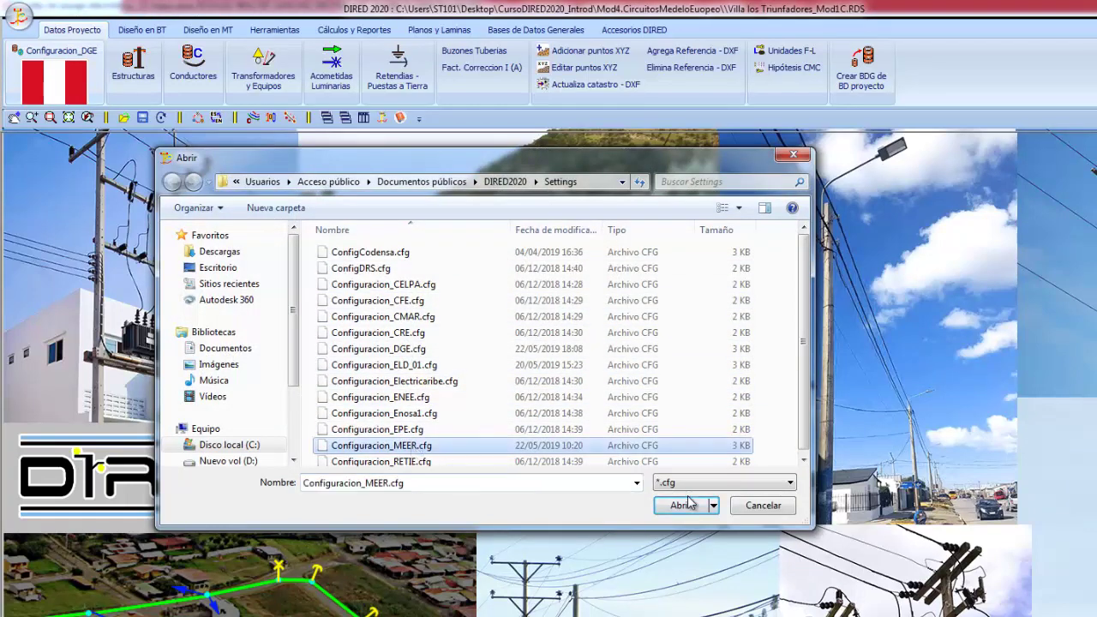
pyautogui.click(685, 506)
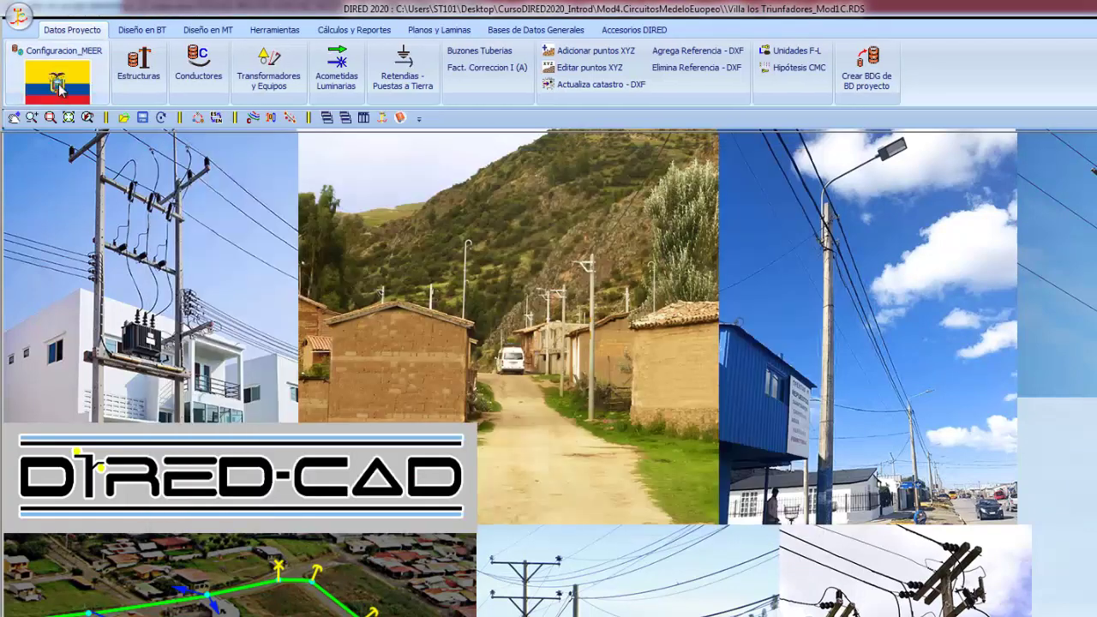
pyautogui.click(60, 89)
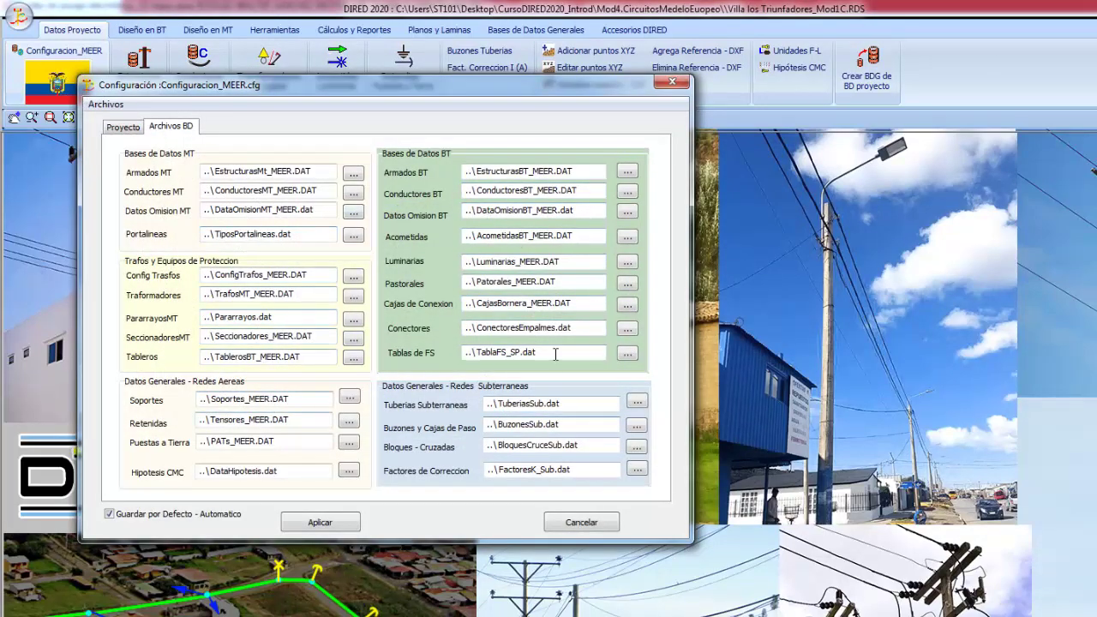
pyautogui.click(566, 523)
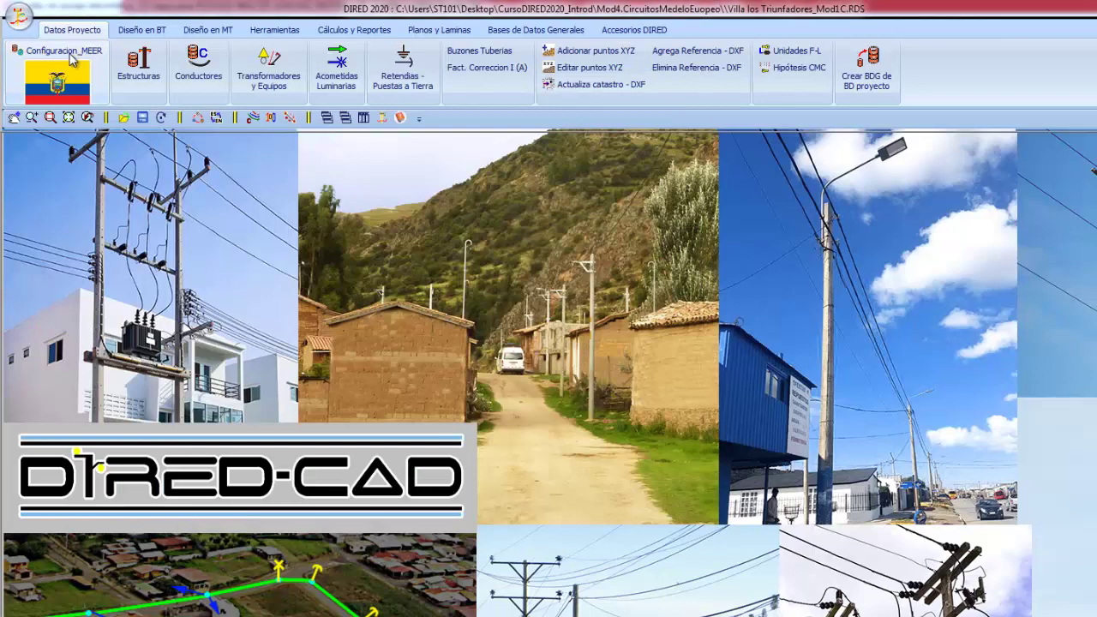
# Load Configuracion_CRE.cfg as the active configuration and close its settings unchanged.
pyautogui.click(72, 57)
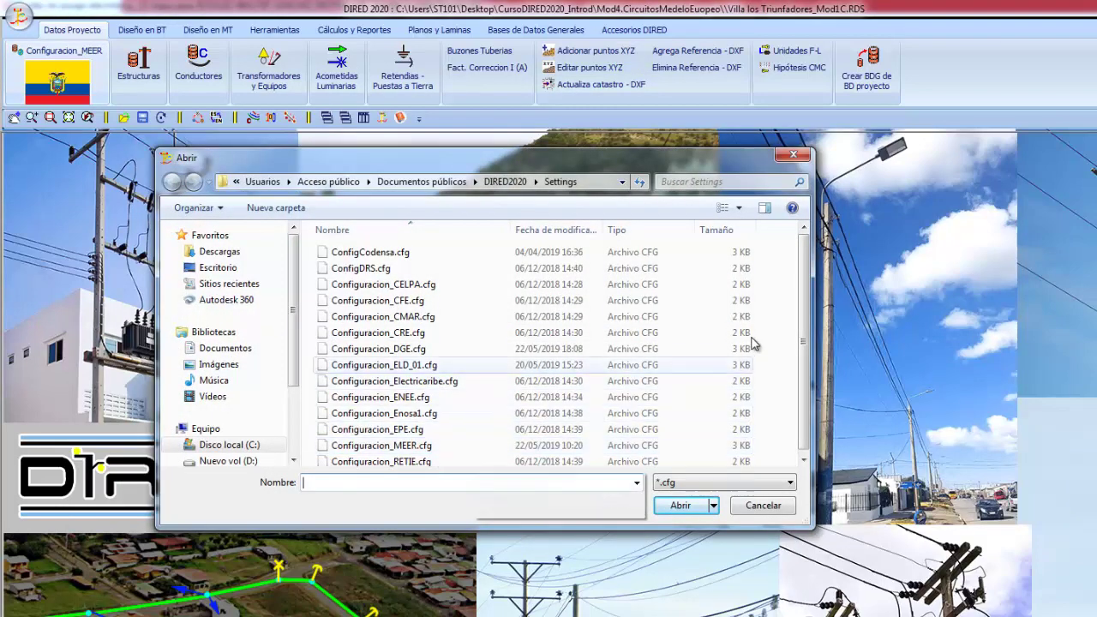
pyautogui.scroll(-1, 753, 343)
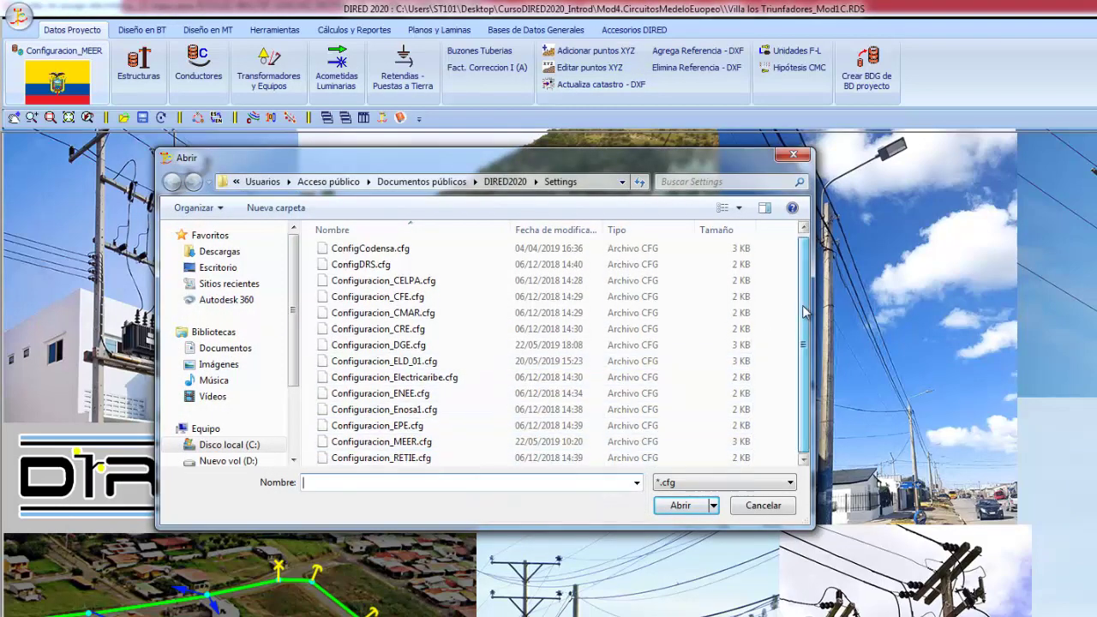
pyautogui.click(414, 336)
pyautogui.click(679, 506)
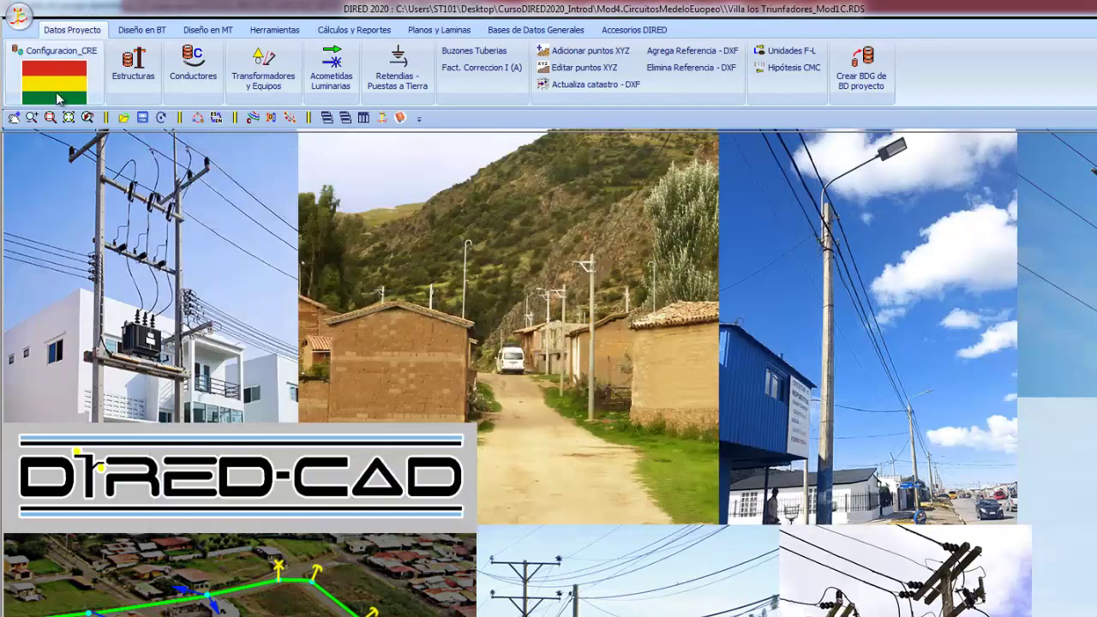
pyautogui.click(57, 92)
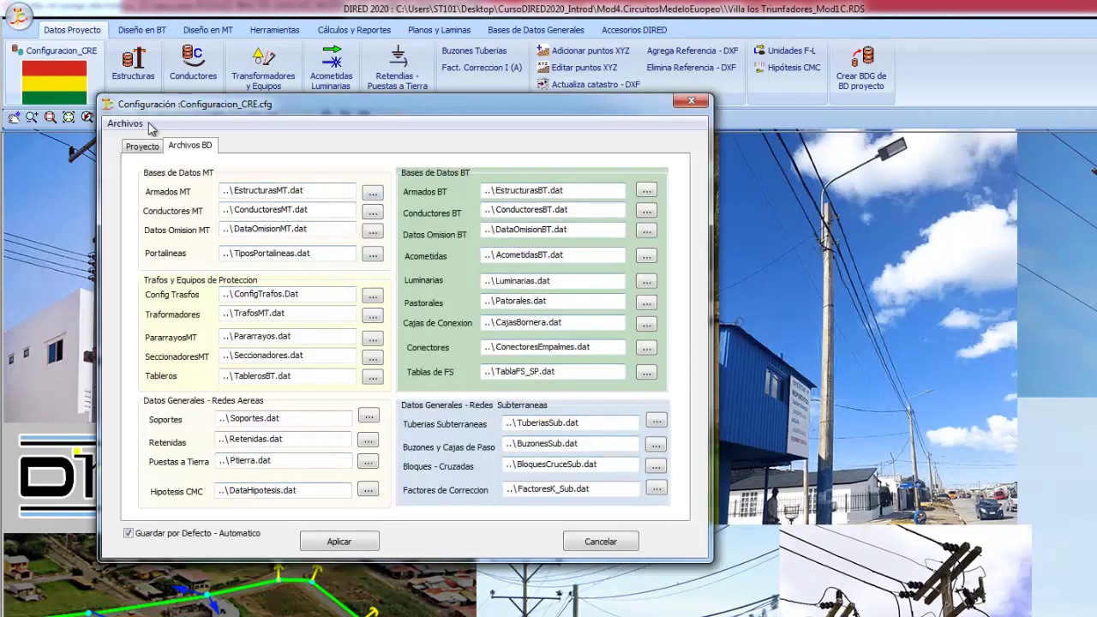
pyautogui.click(592, 541)
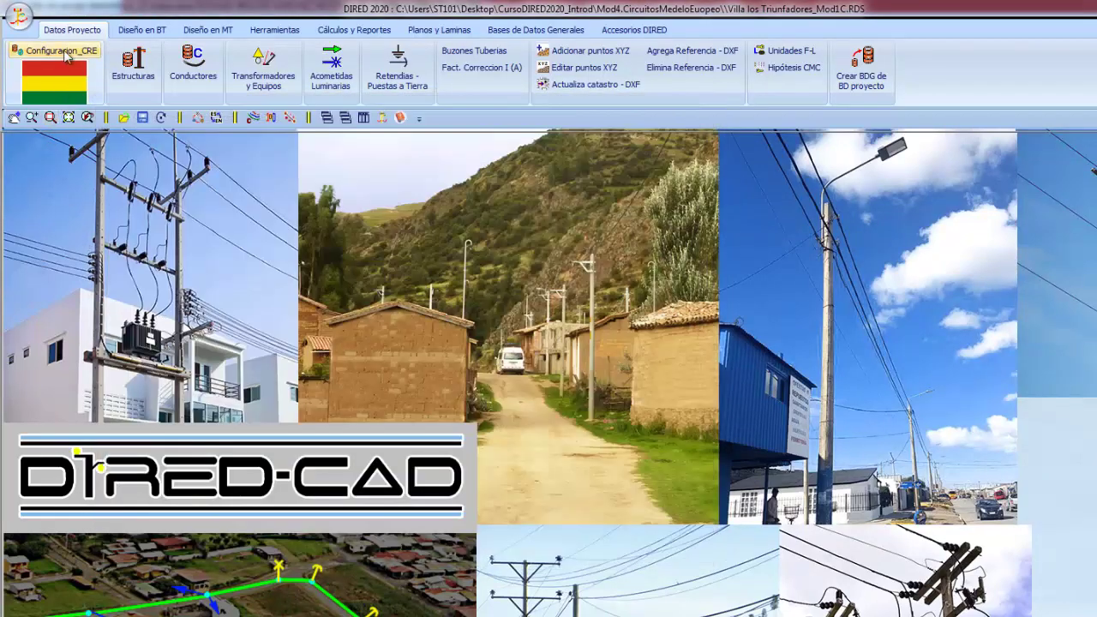
# Load Configuracion_DGE.cfg through Archivos > Abrir otra Tabla and show its DGE database files.
pyautogui.click(63, 76)
pyautogui.click(142, 142)
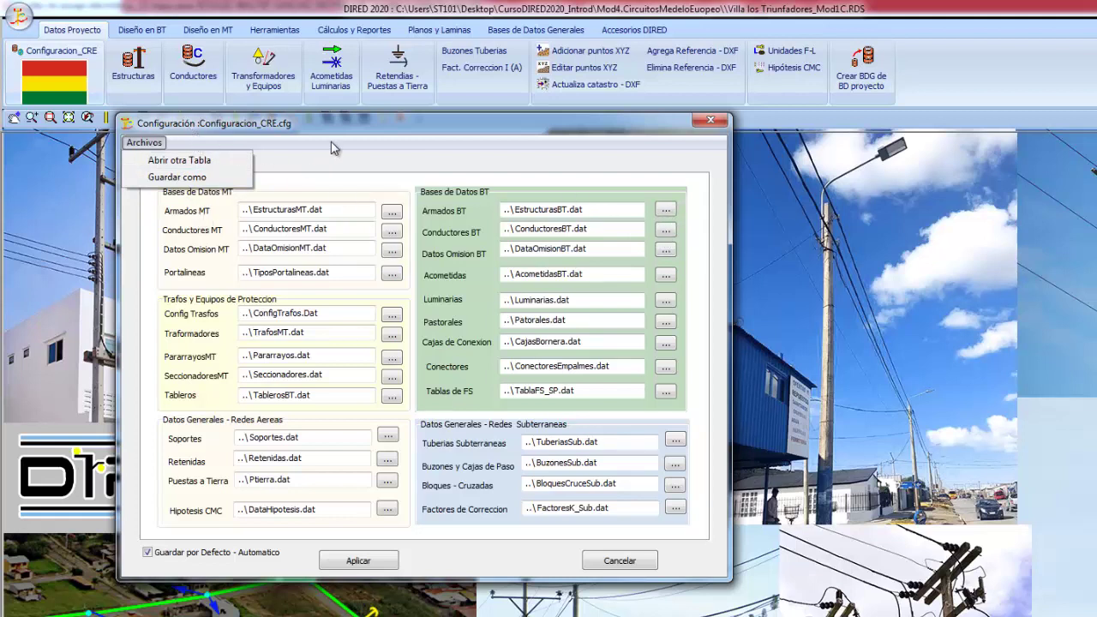
pyautogui.click(233, 159)
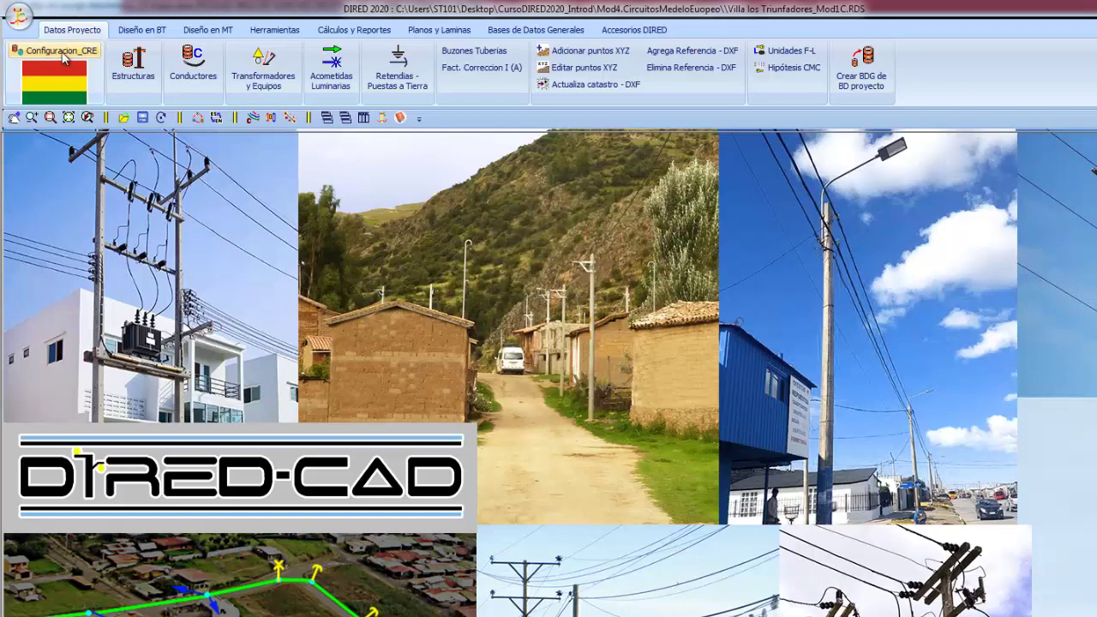
pyautogui.moveTo(395, 381)
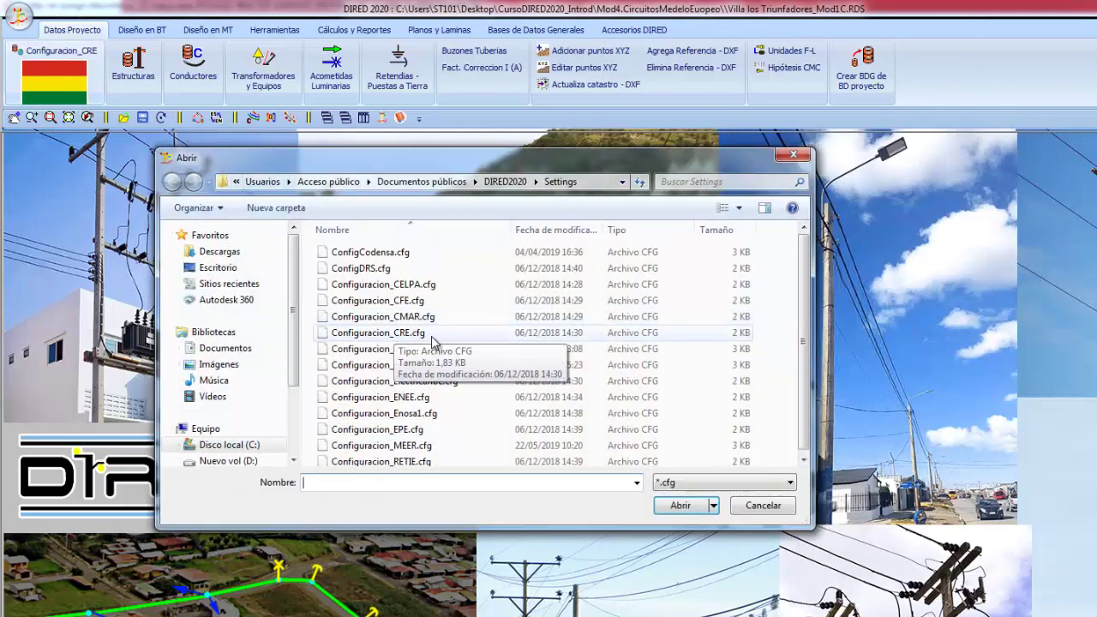
pyautogui.doubleClick(377, 348)
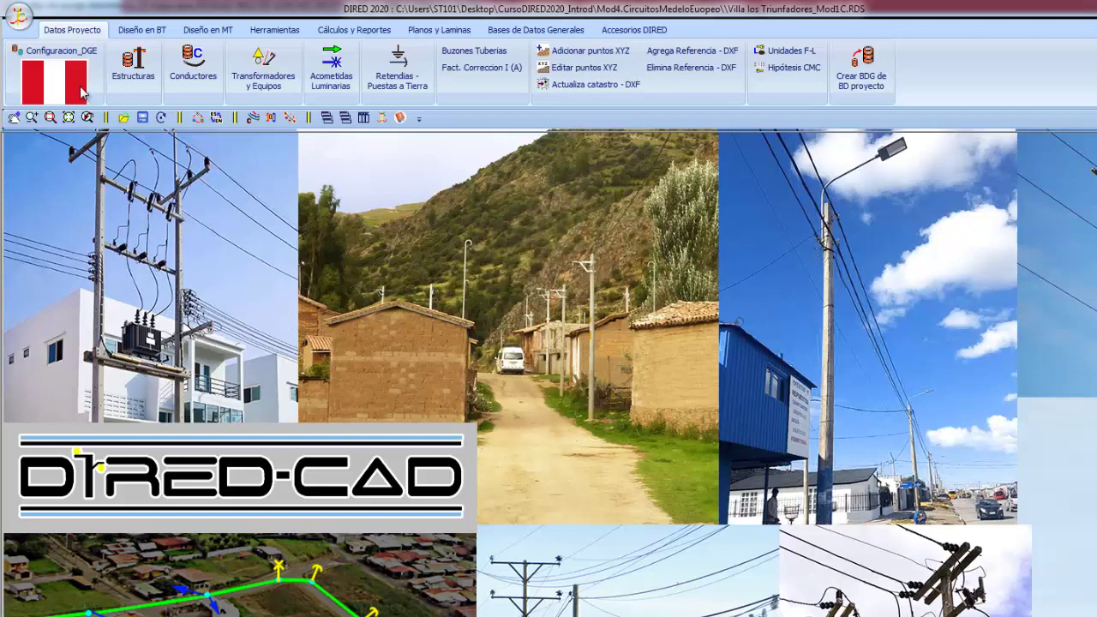
pyautogui.click(69, 82)
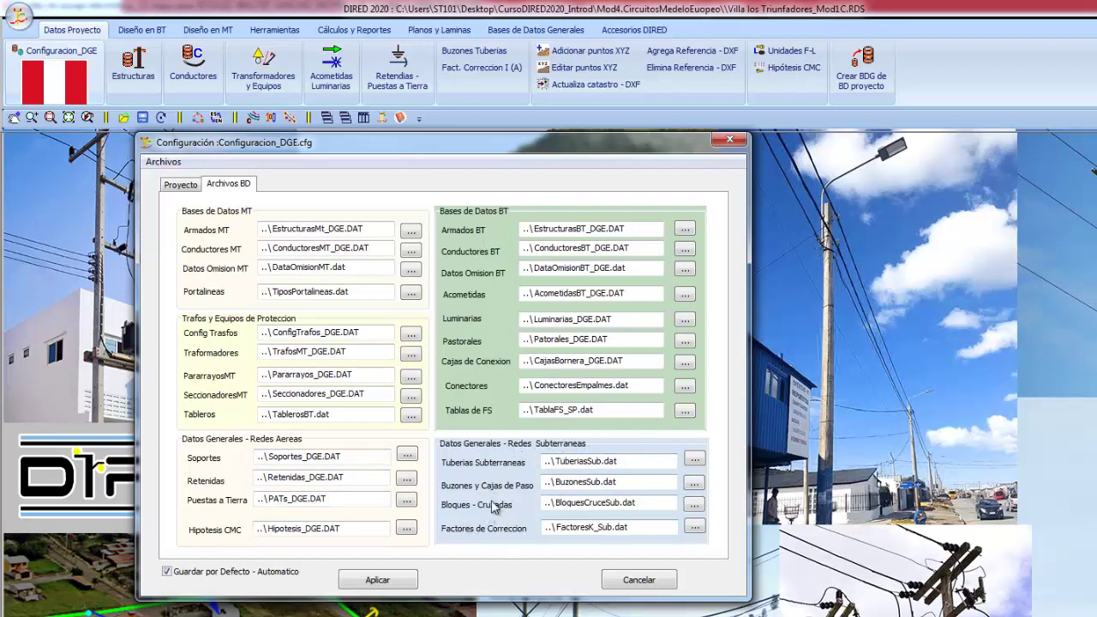
# On the Proyecto tab choose department APURIMAC, province Andahuaylas, district Andarapa, and apply.
pyautogui.click(187, 185)
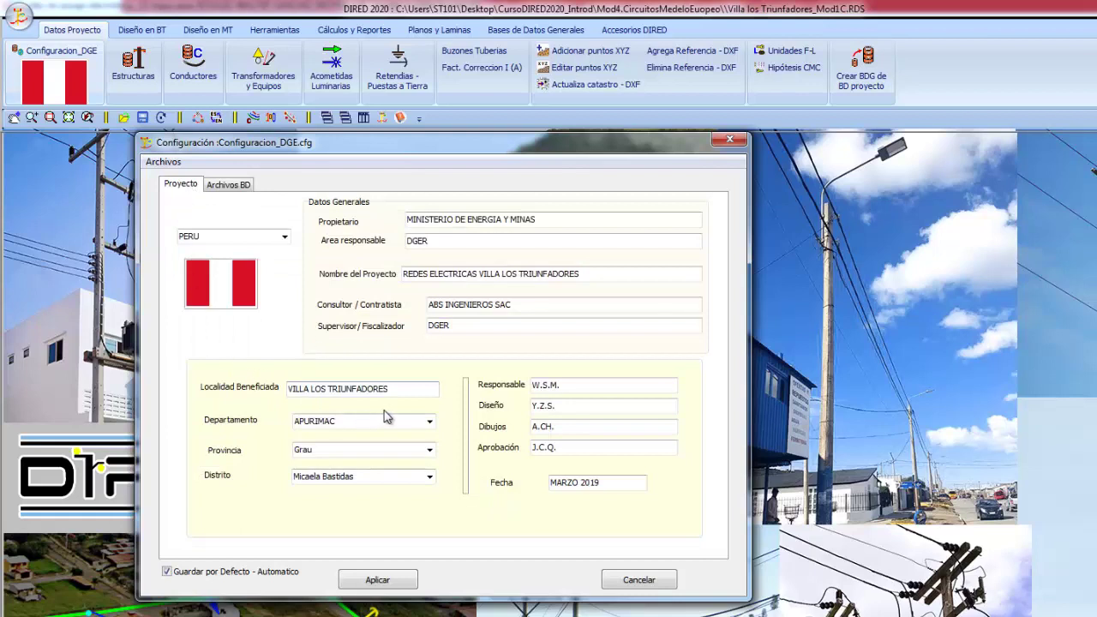
pyautogui.click(431, 423)
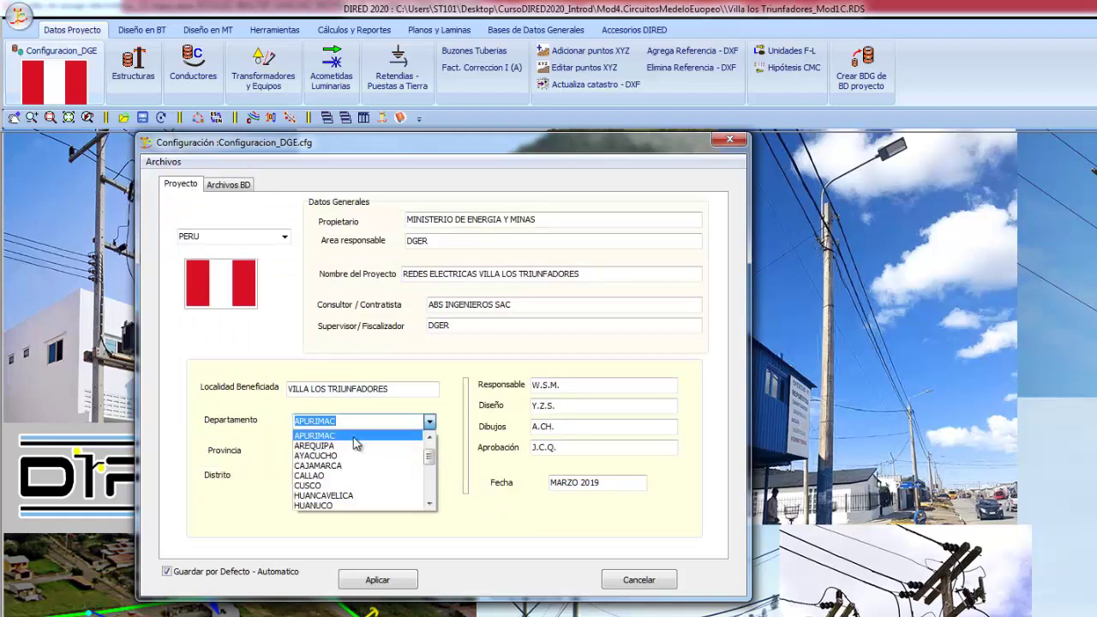
pyautogui.click(357, 438)
pyautogui.click(406, 454)
pyautogui.click(342, 475)
pyautogui.click(343, 477)
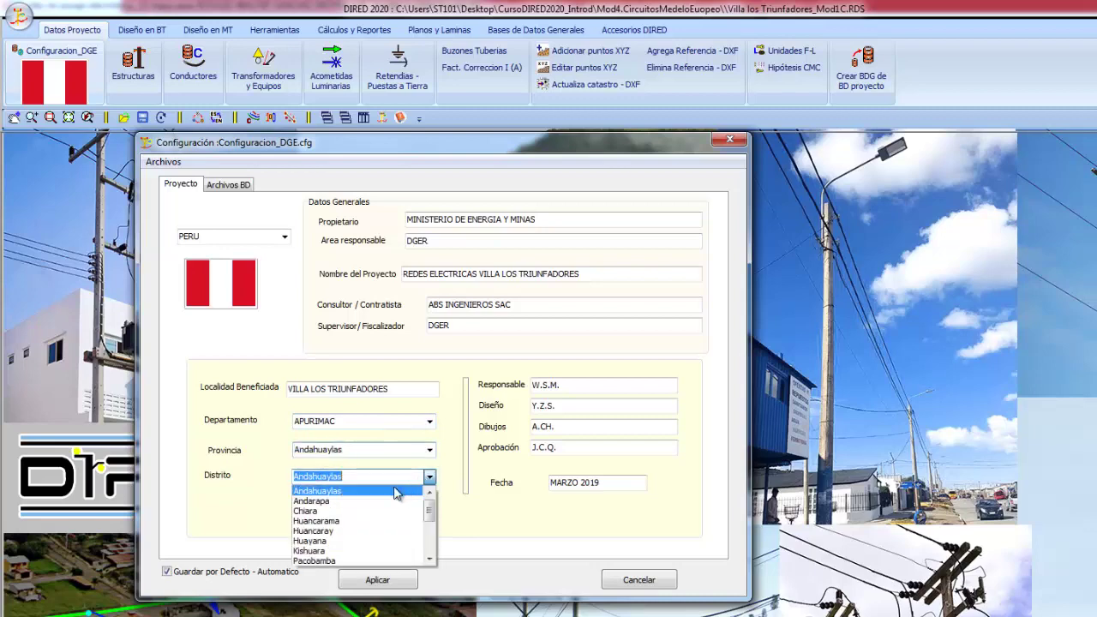
pyautogui.click(362, 504)
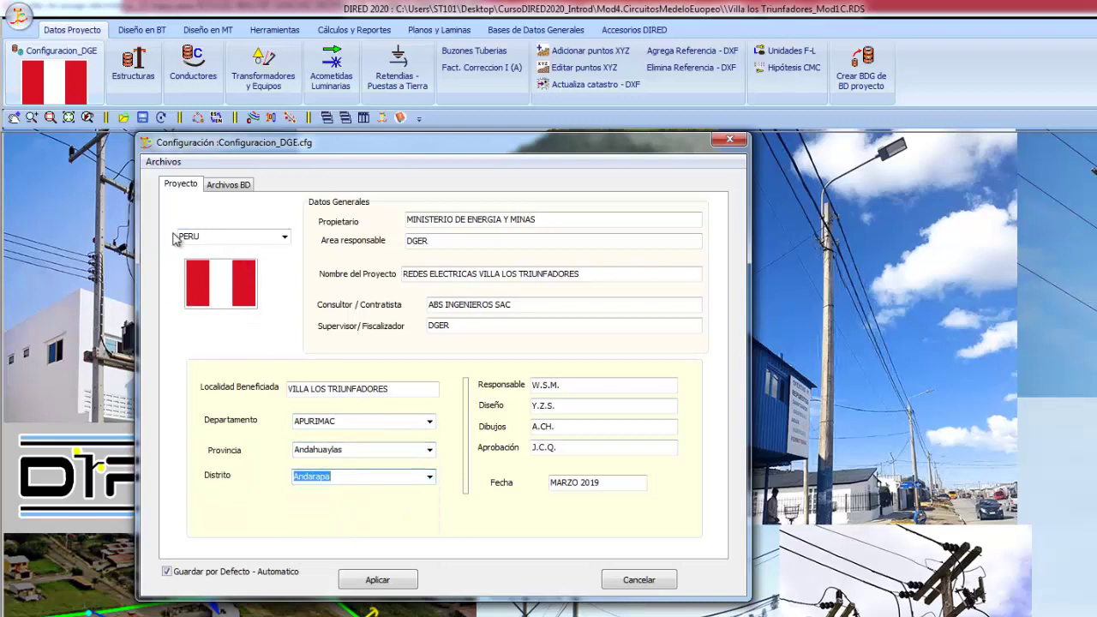
pyautogui.click(377, 581)
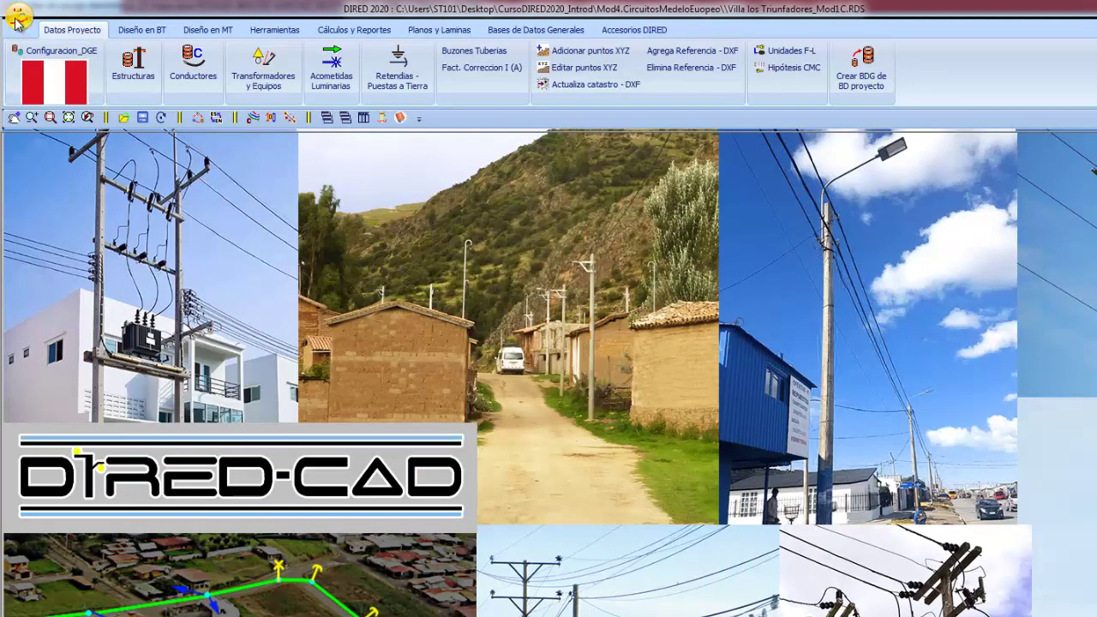
# Open Villa los Triunfadores.dxf from Desktop > CursoDIRED2020_Introd > Catastros as a Plano de localidad DXF.
pyautogui.click(17, 21)
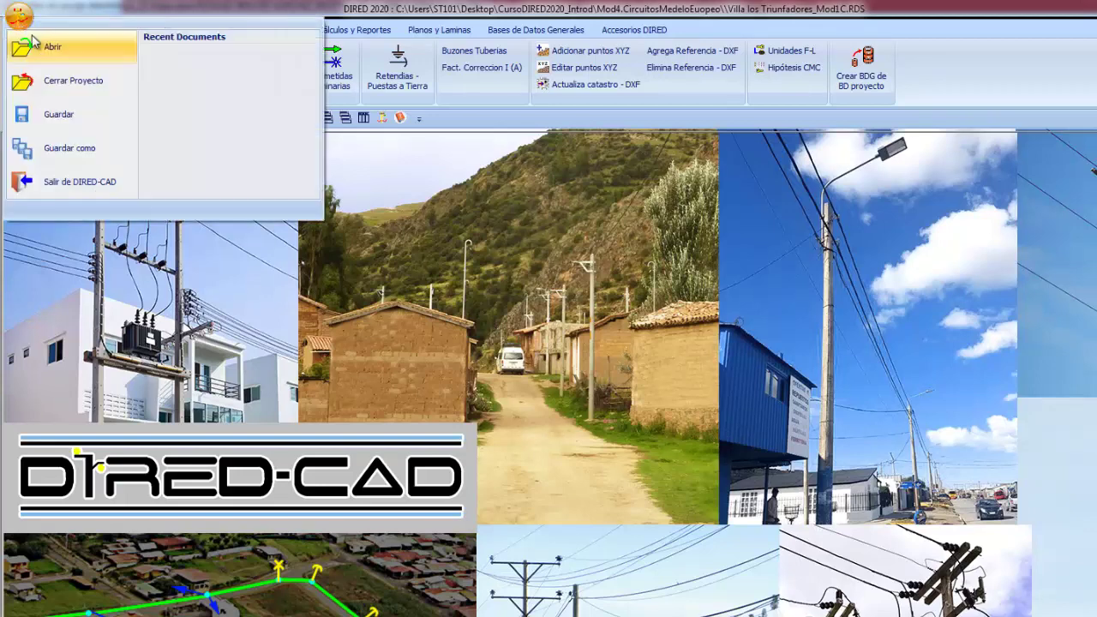
pyautogui.click(39, 43)
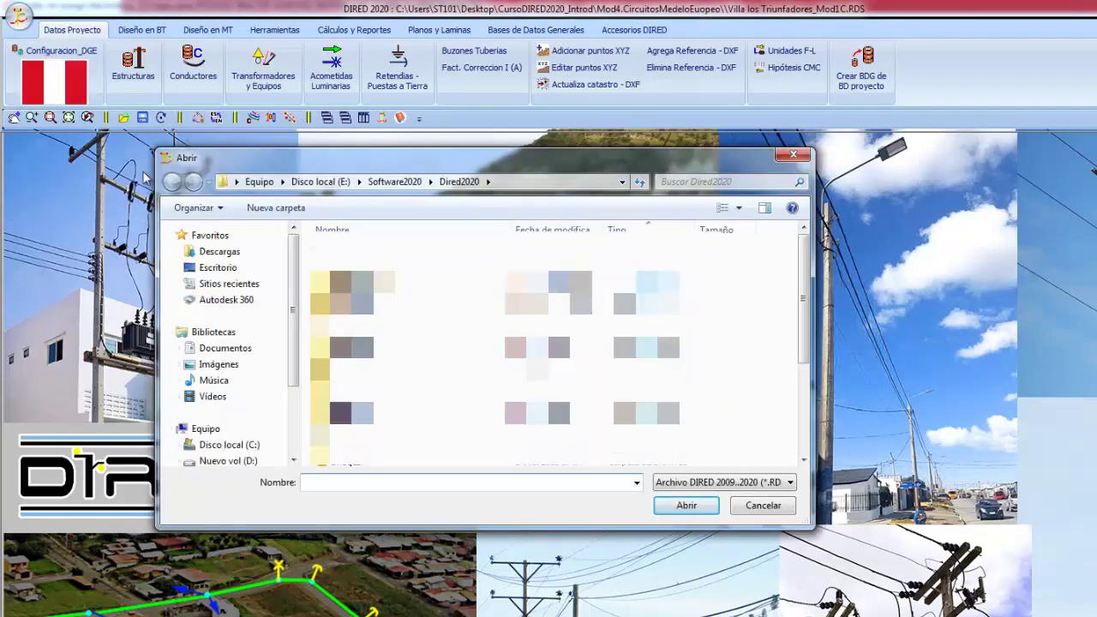
pyautogui.click(780, 483)
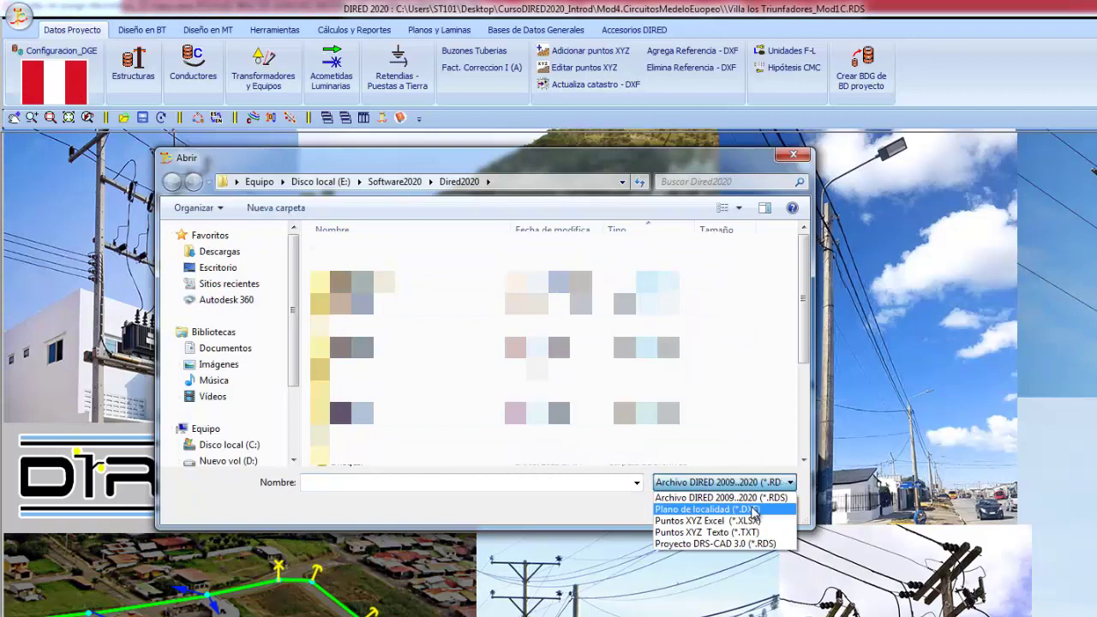
pyautogui.click(753, 512)
pyautogui.click(218, 268)
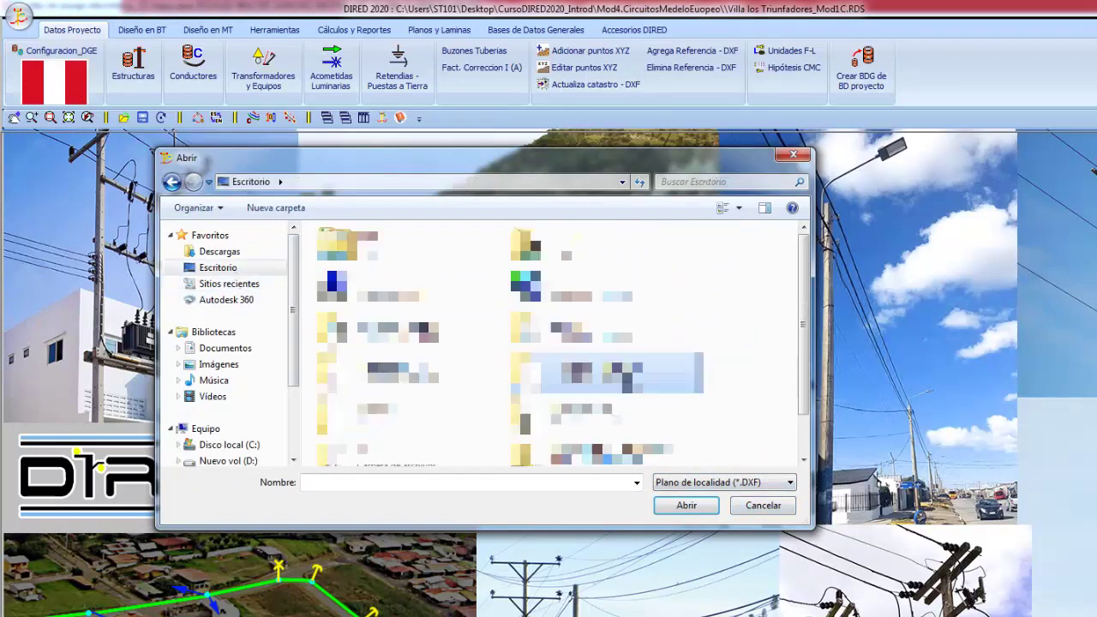
pyautogui.doubleClick(429, 377)
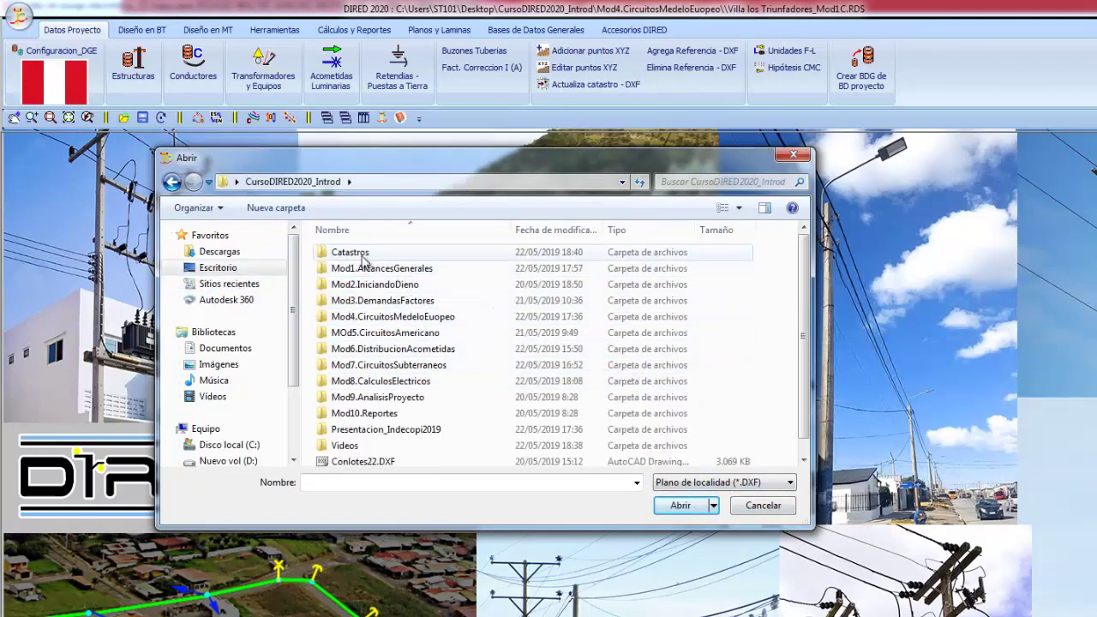
pyautogui.doubleClick(360, 252)
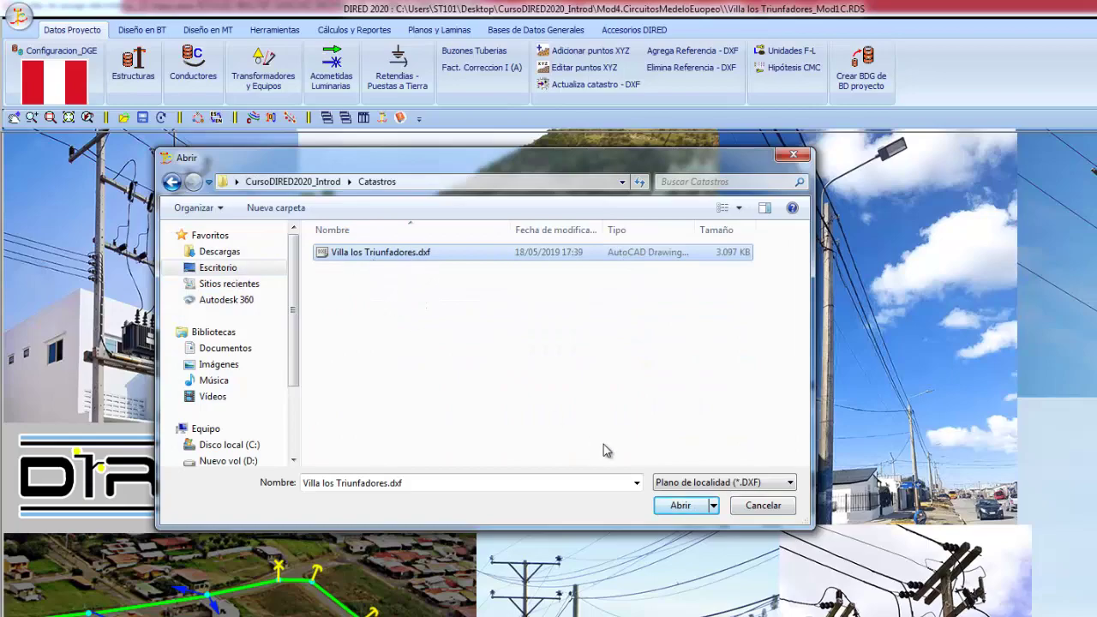
pyautogui.click(680, 505)
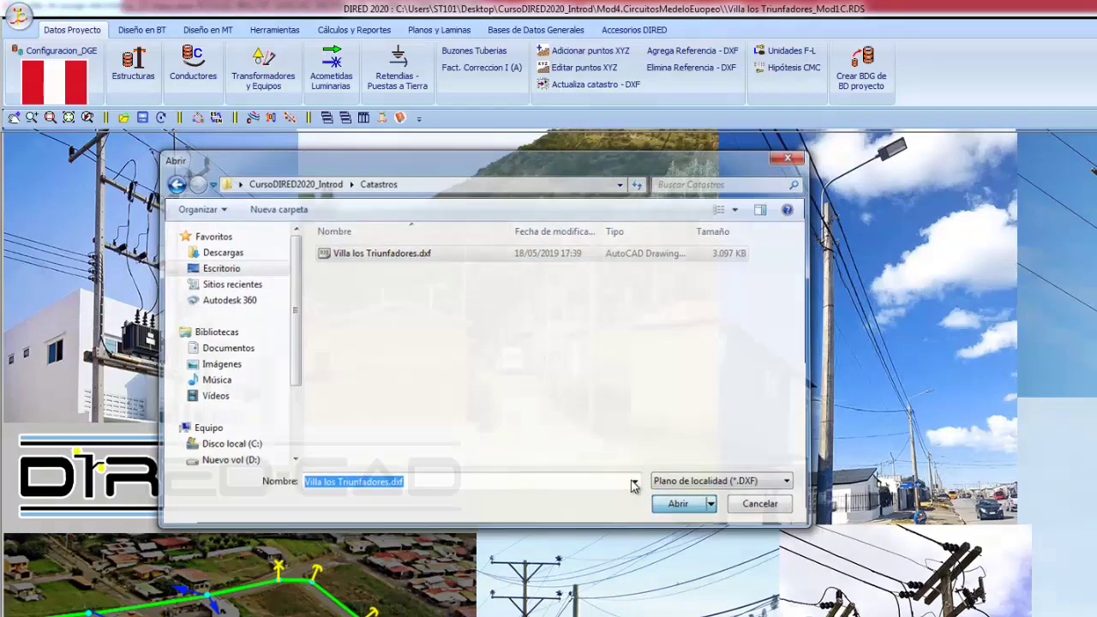
pyautogui.moveTo(511, 419); pyautogui.dragTo(758, 444, button='middle')
pyautogui.scroll(2, 756, 443)
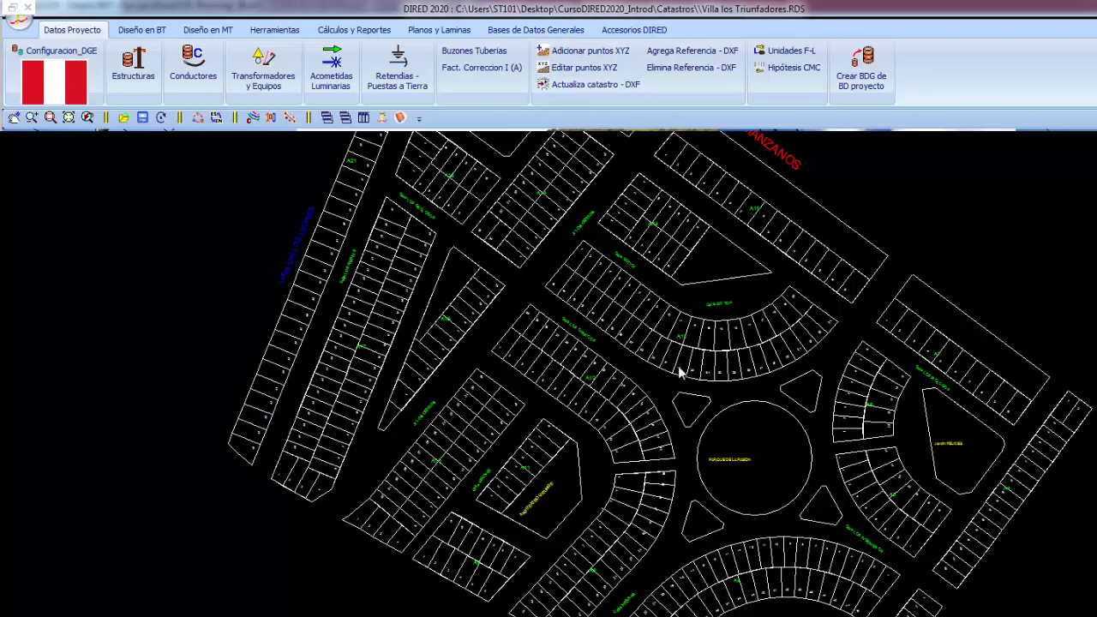
pyautogui.moveTo(680, 371); pyautogui.dragTo(603, 401, button='middle')
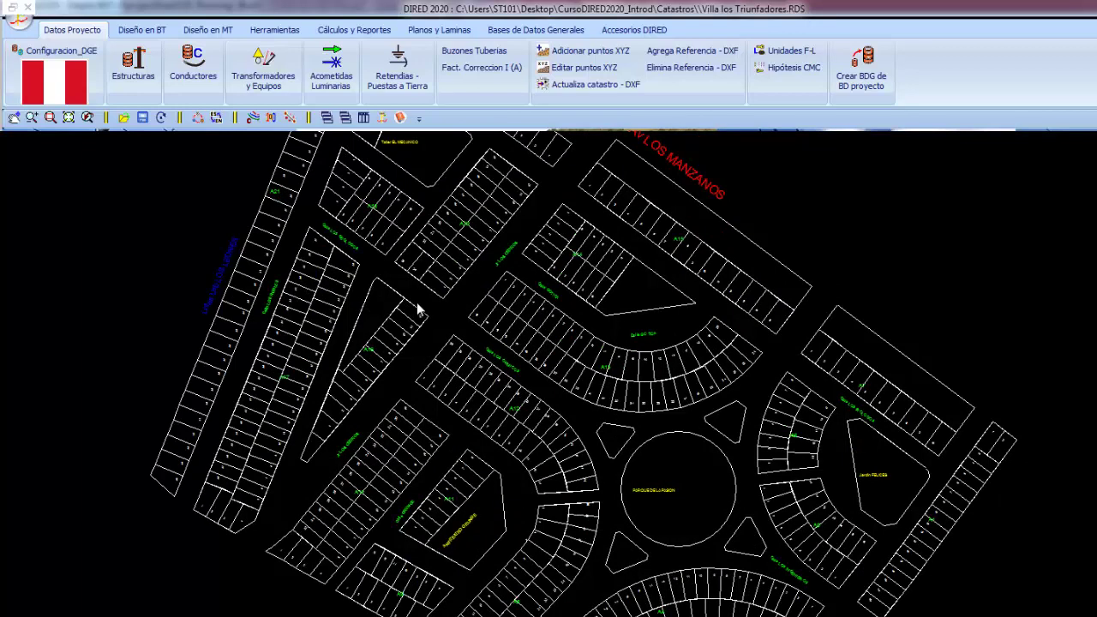
pyautogui.scroll(1, 455, 349)
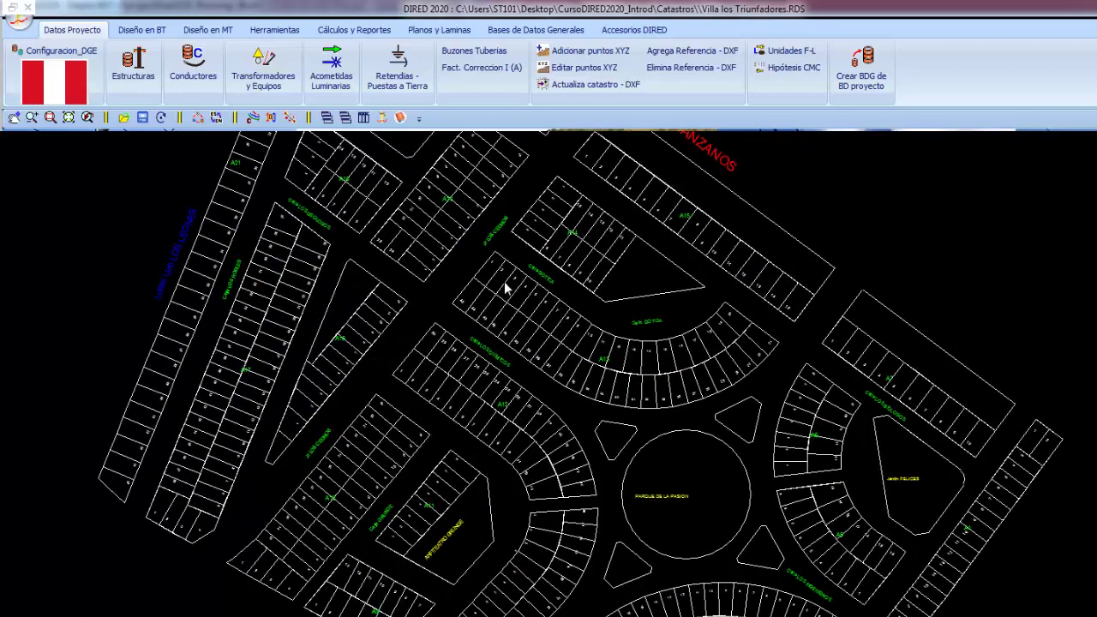
pyautogui.moveTo(595, 290); pyautogui.dragTo(554, 326, button='middle')
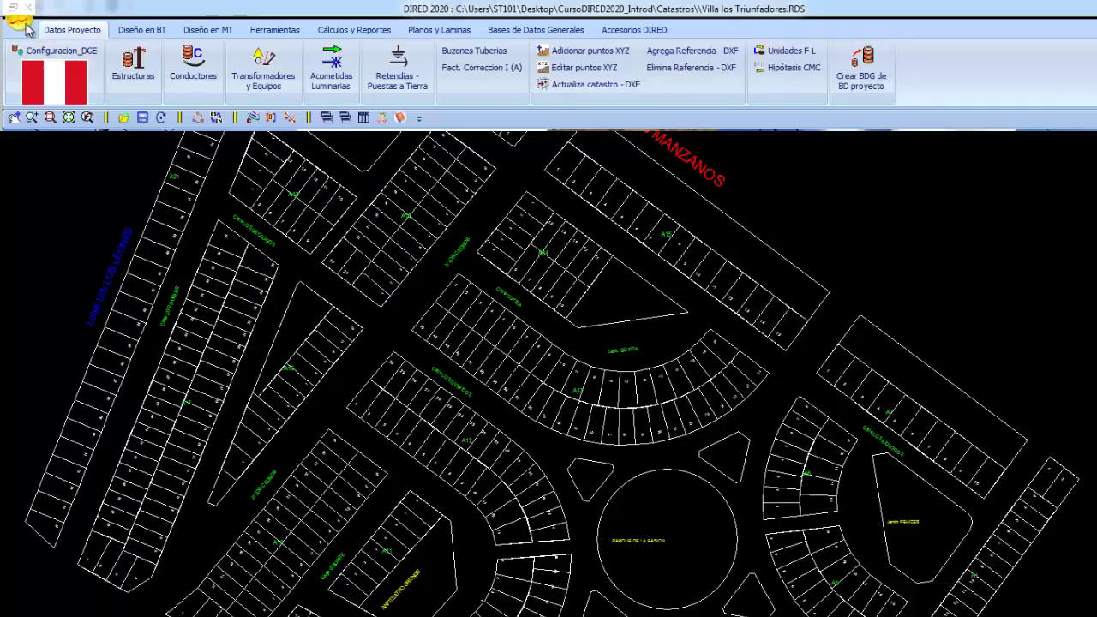
# Open Miraflores_Juanjui.xlsx from the Catastros folder as a Puntos XYZ Excel (*.XLSX) file.
pyautogui.click(23, 24)
pyautogui.click(53, 46)
pyautogui.click(806, 523)
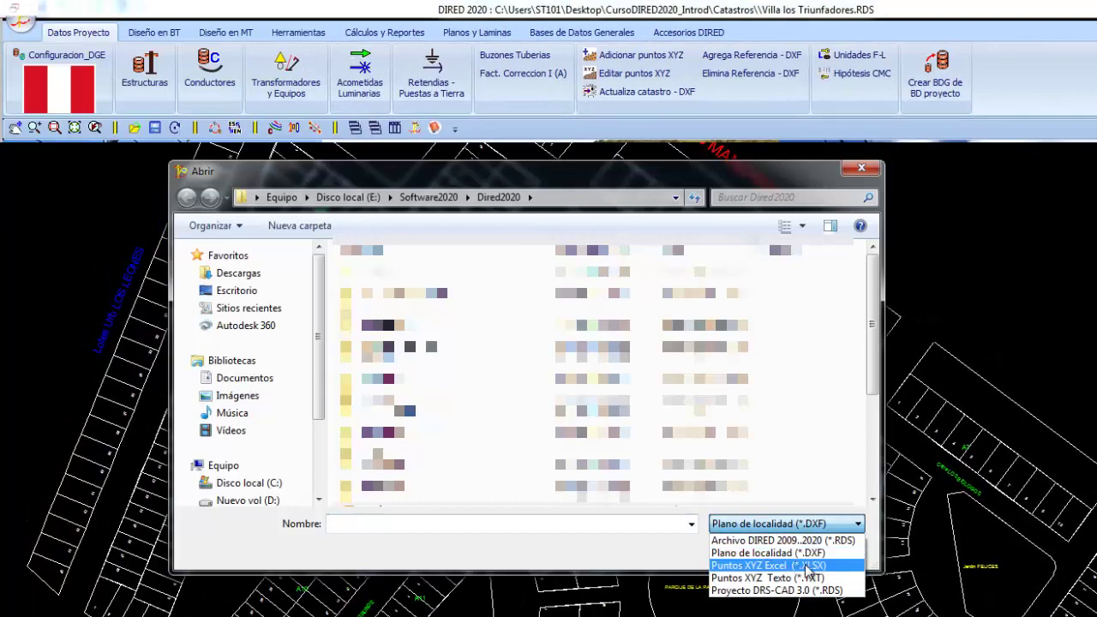
pyautogui.click(817, 568)
pyautogui.doubleClick(388, 274)
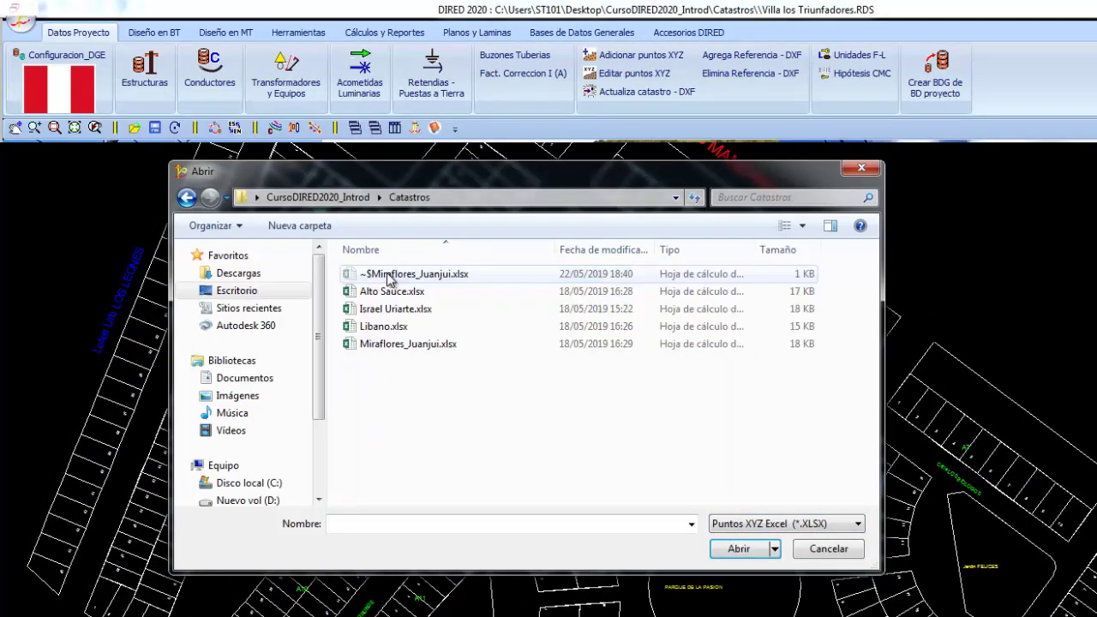
pyautogui.click(427, 346)
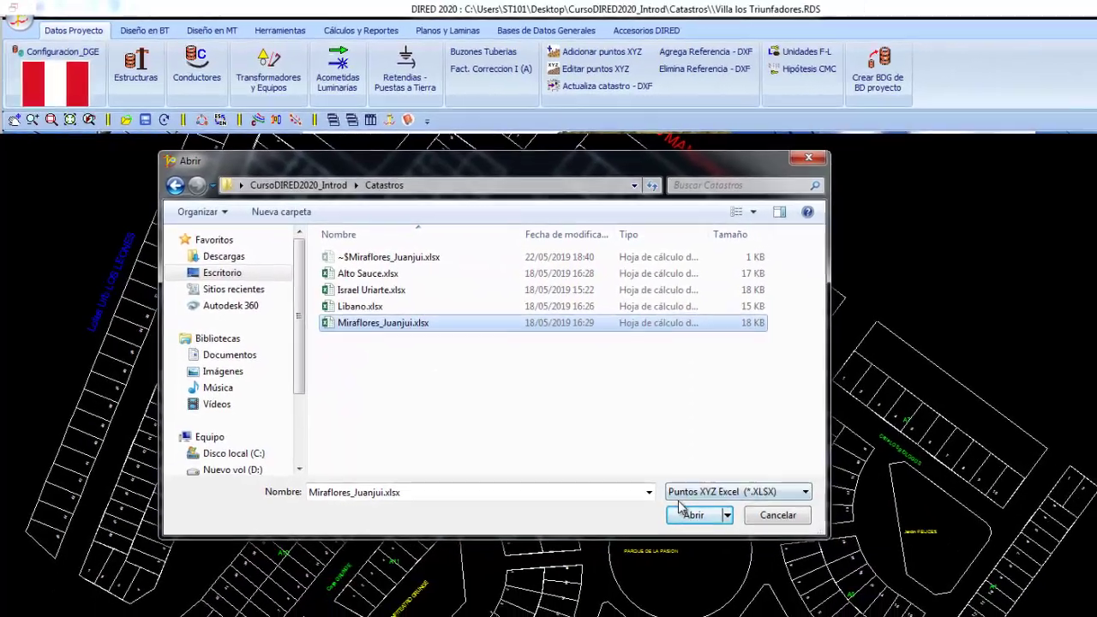
pyautogui.click(737, 549)
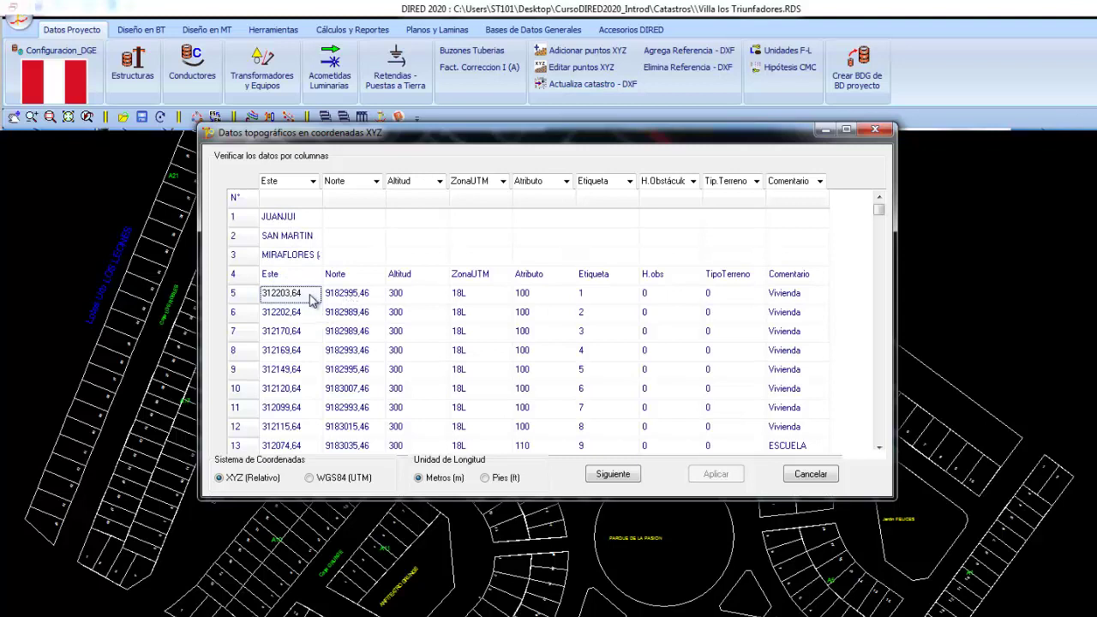
# Verify the Este and Norte coordinates in rows 6 and 7, then accept the column mapping.
pyautogui.click(284, 312)
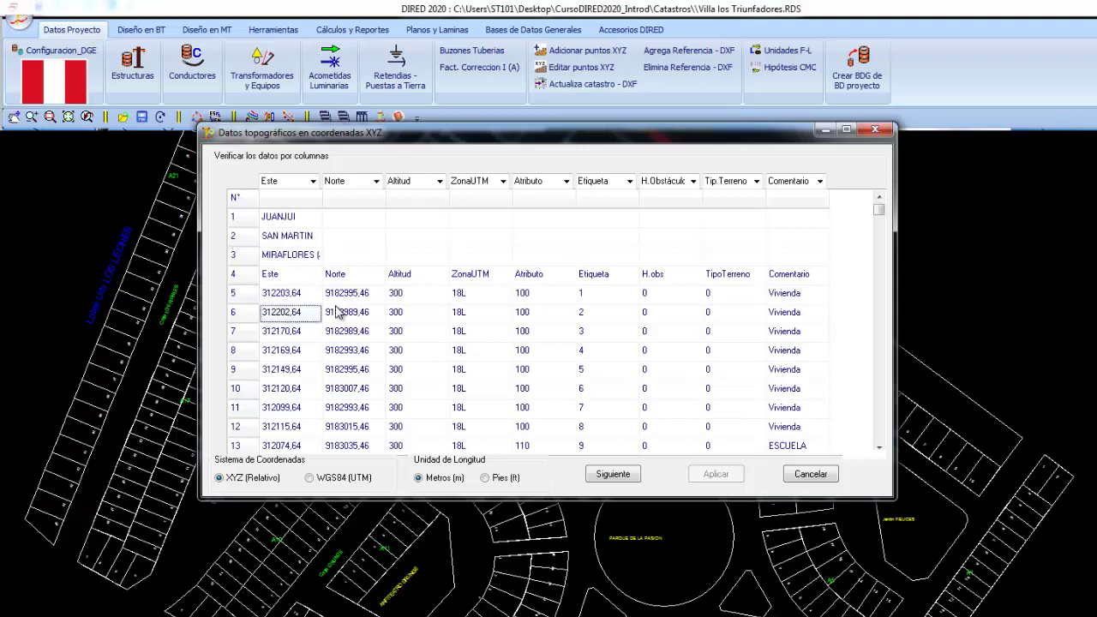
pyautogui.click(339, 312)
pyautogui.click(349, 340)
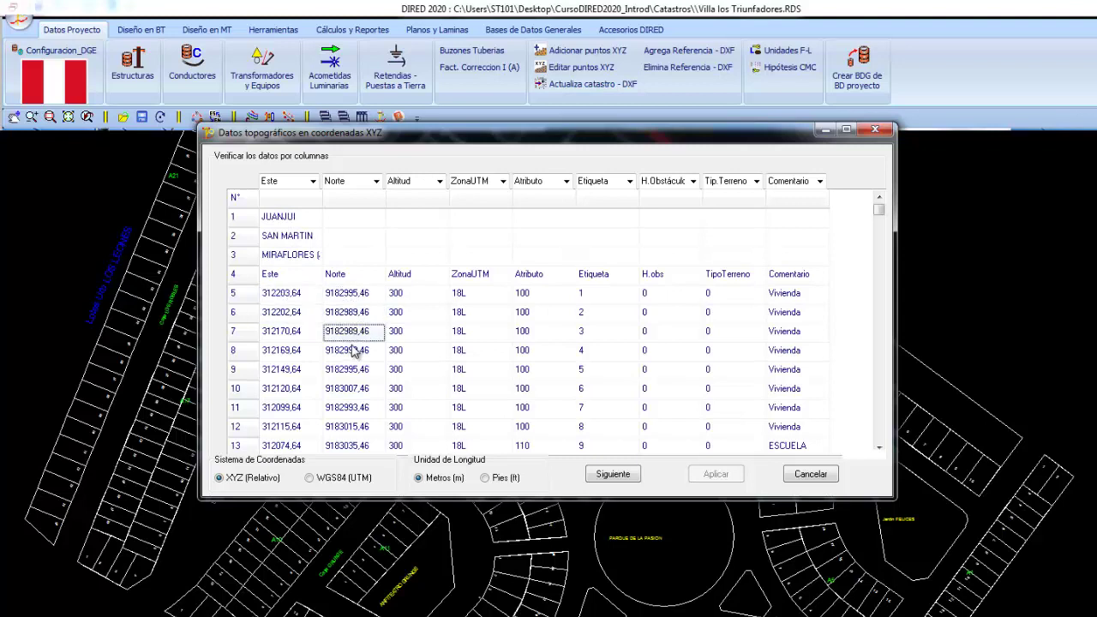
pyautogui.click(613, 475)
# Apply the imported points and bring the yellow-marked point boxes into view.
pyautogui.click(714, 476)
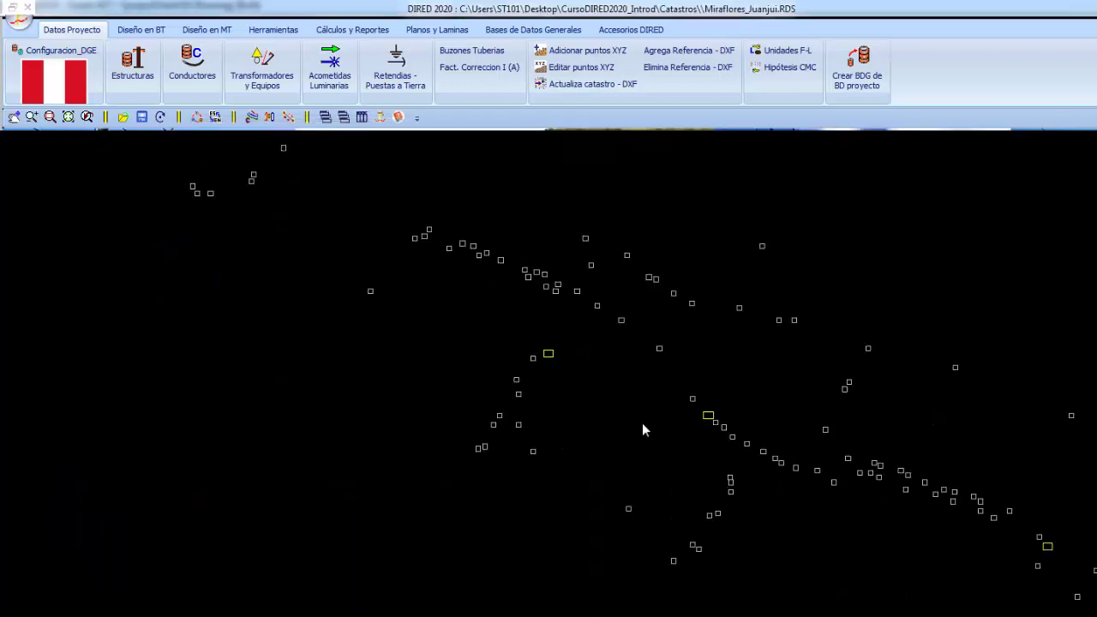
pyautogui.moveTo(726, 401); pyautogui.dragTo(524, 454, button='middle')
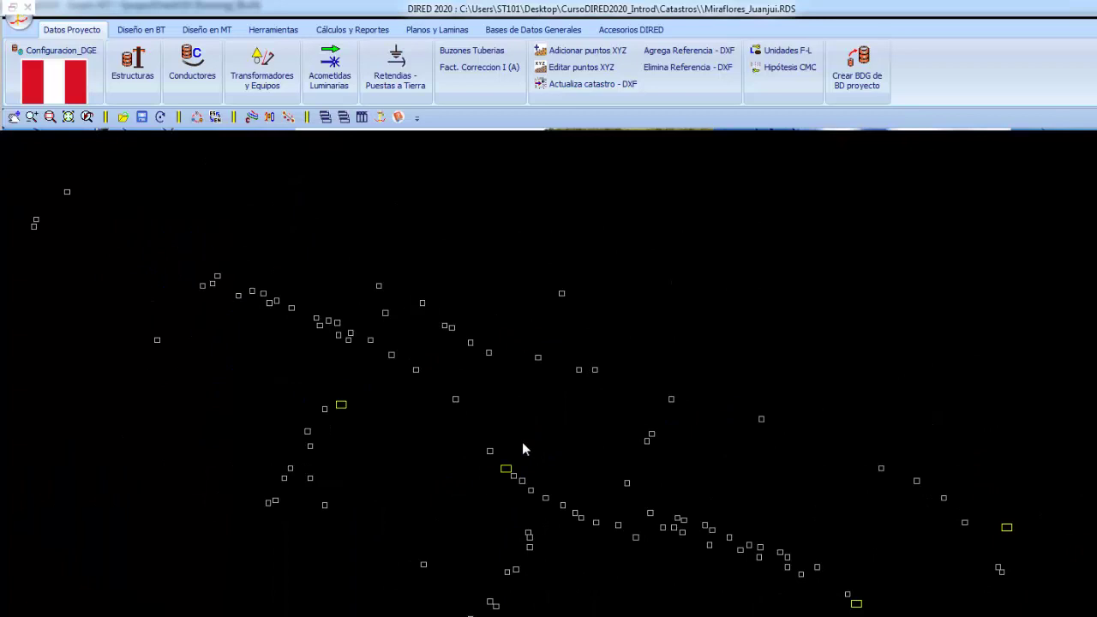
pyautogui.scroll(2, 523, 449)
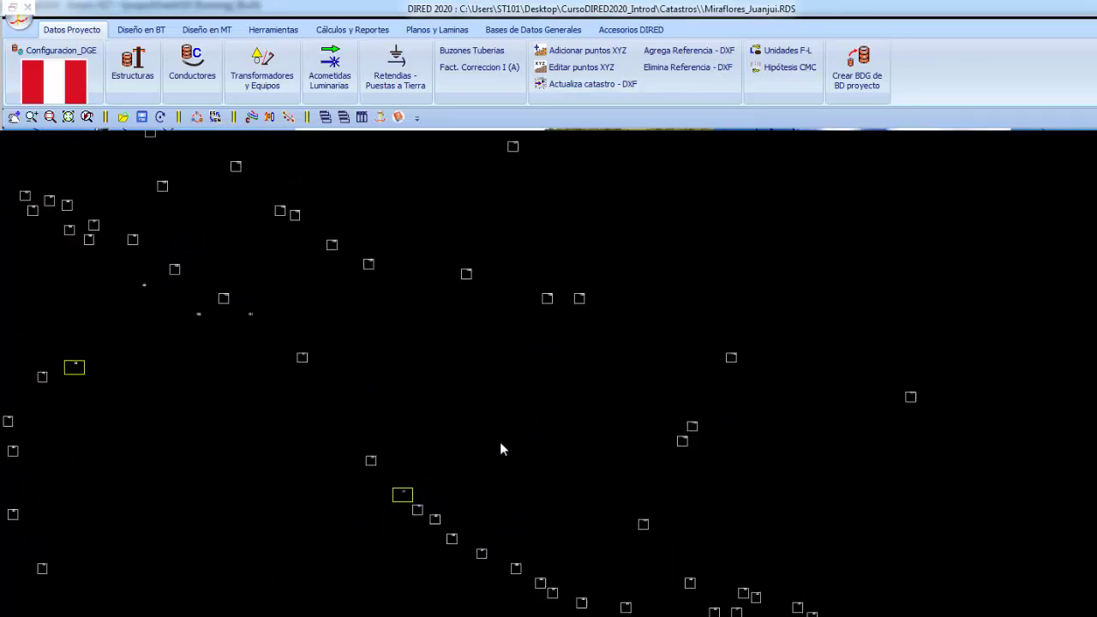
pyautogui.moveTo(501, 449); pyautogui.dragTo(448, 487, button='middle')
pyautogui.scroll(1, 492, 386)
pyautogui.moveTo(468, 406); pyautogui.dragTo(638, 440, button='middle')
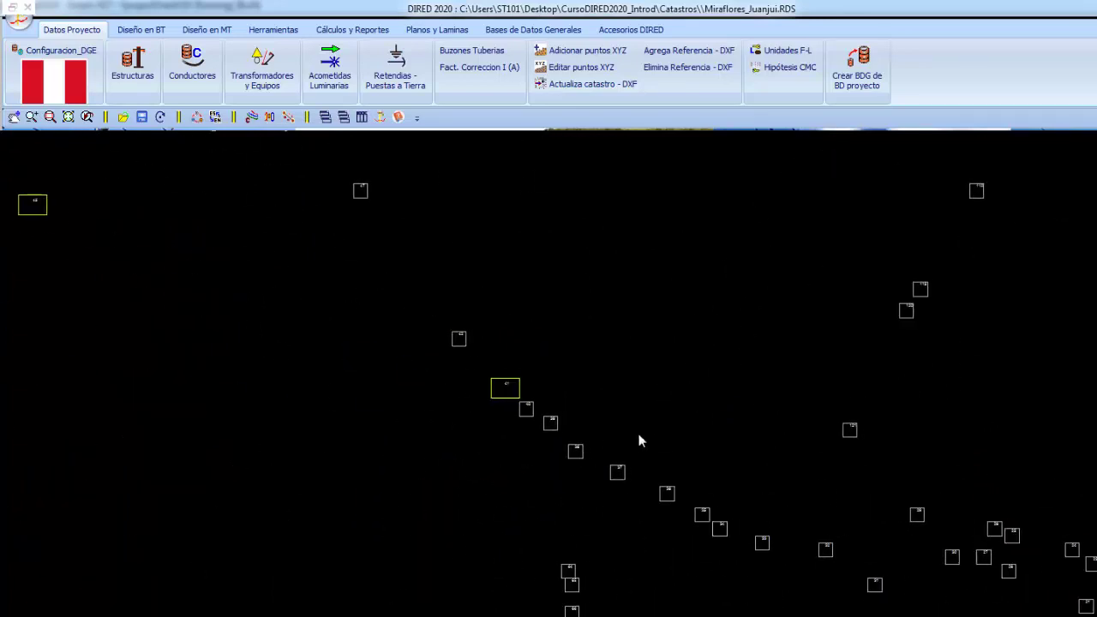
pyautogui.scroll(-1, 639, 433)
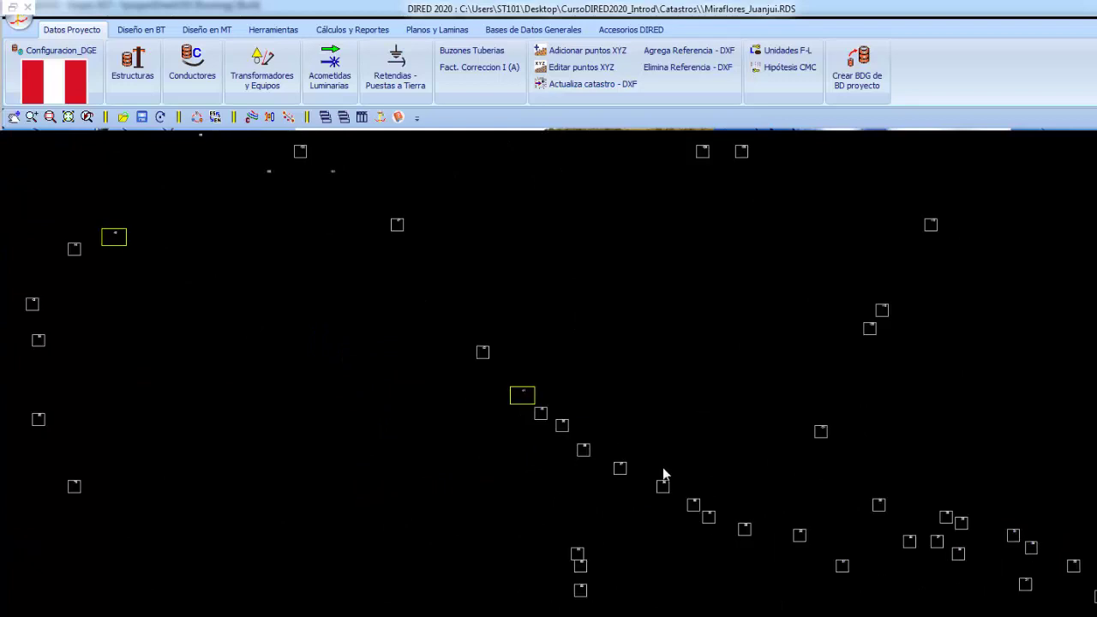
pyautogui.scroll(2, 655, 476)
pyautogui.scroll(2, 610, 478)
# Zoom in on point boxes 40–42, then restore the drawing window from full screen.
pyautogui.moveTo(549, 456); pyautogui.dragTo(568, 421, button='middle')
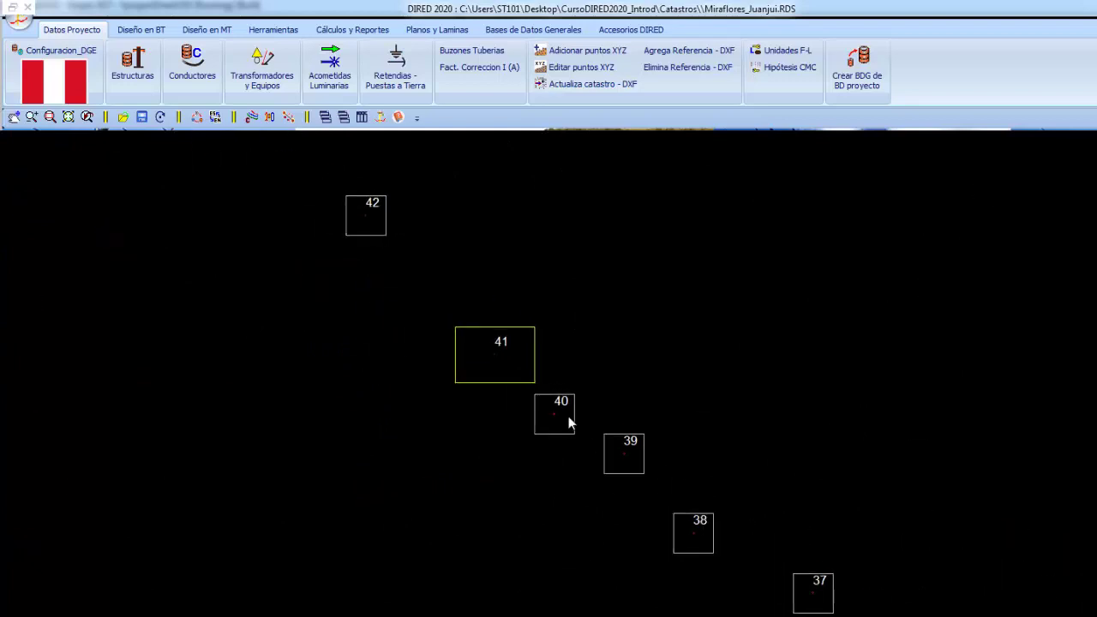
pyautogui.scroll(1, 533, 392)
pyautogui.moveTo(498, 396); pyautogui.dragTo(515, 458, button='middle')
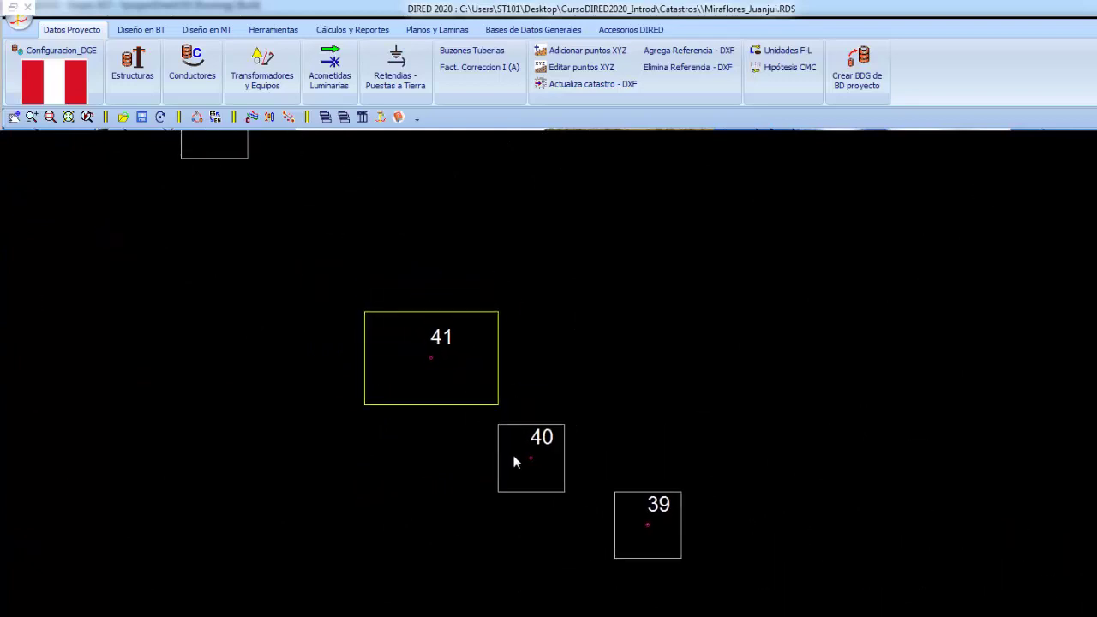
pyautogui.scroll(-1, 548, 441)
pyautogui.scroll(1, 542, 439)
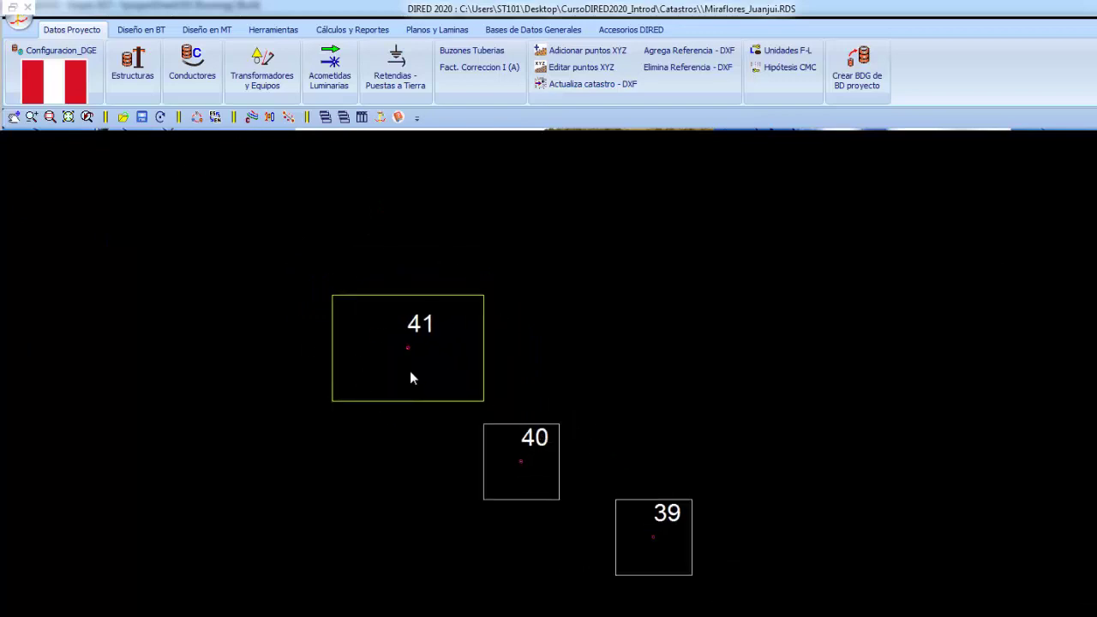
pyautogui.click(324, 116)
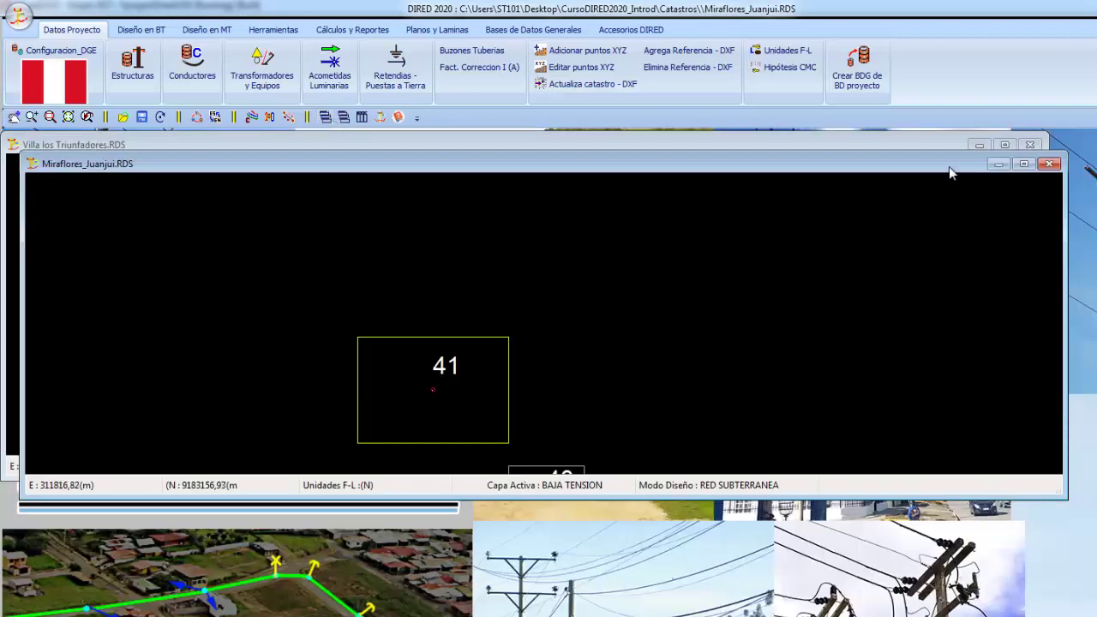
# Tile the Miraflores_Juanjui and Villa los Triunfadores windows and zoom out across the drawings.
pyautogui.click(1023, 164)
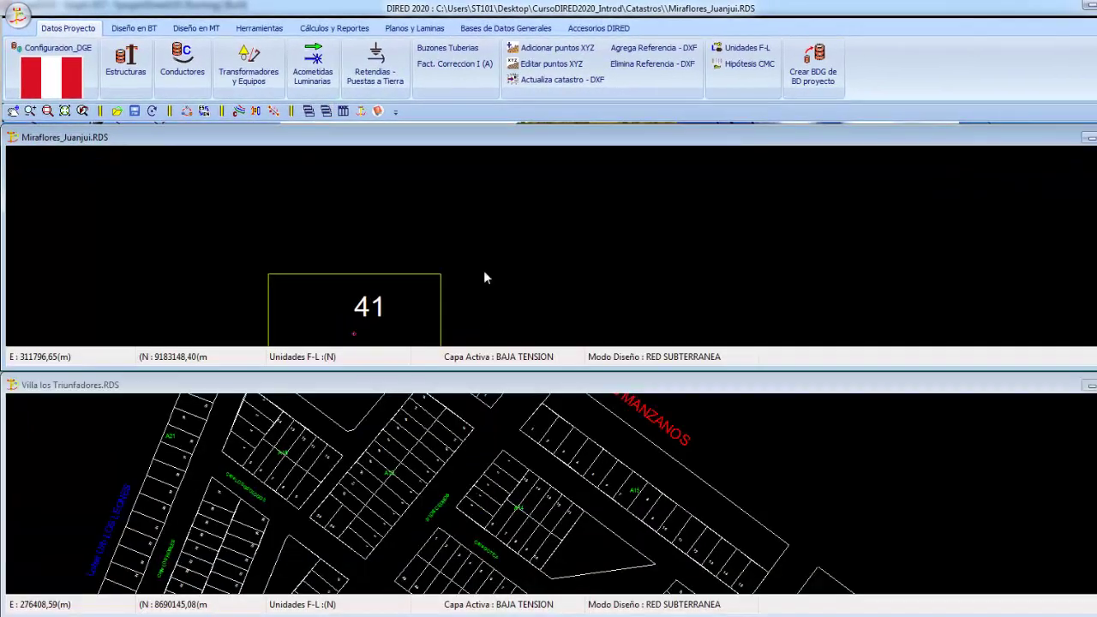
pyautogui.scroll(-1, 483, 277)
pyautogui.moveTo(482, 264); pyautogui.dragTo(422, 269, button='middle')
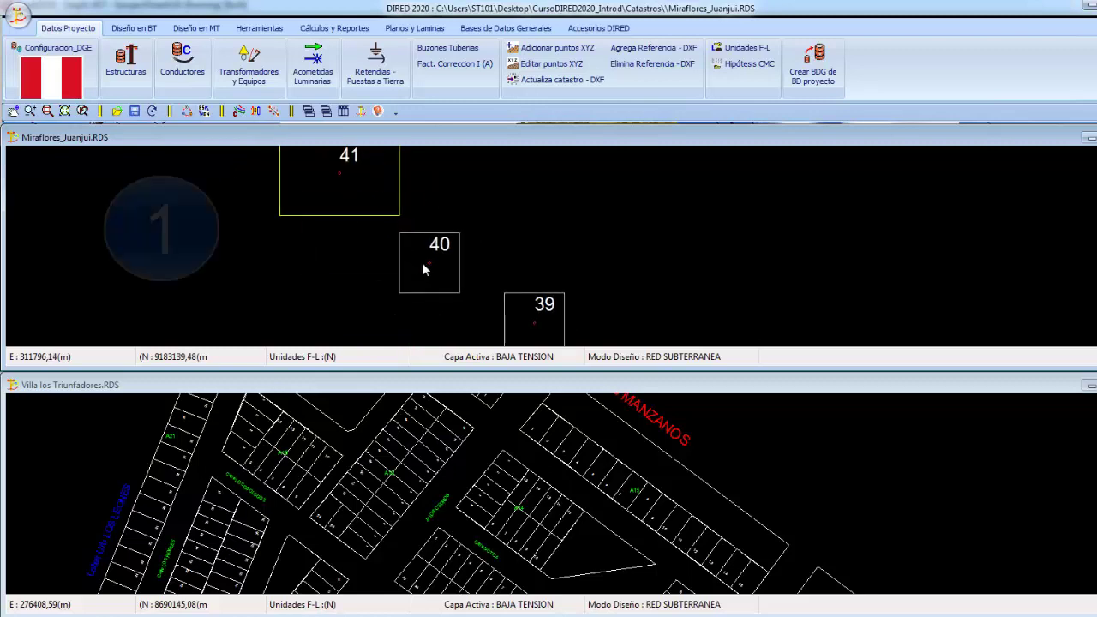
pyautogui.scroll(-1, 505, 279)
pyautogui.scroll(-1, 498, 254)
pyautogui.scroll(-1, 498, 250)
pyautogui.scroll(-1, 505, 250)
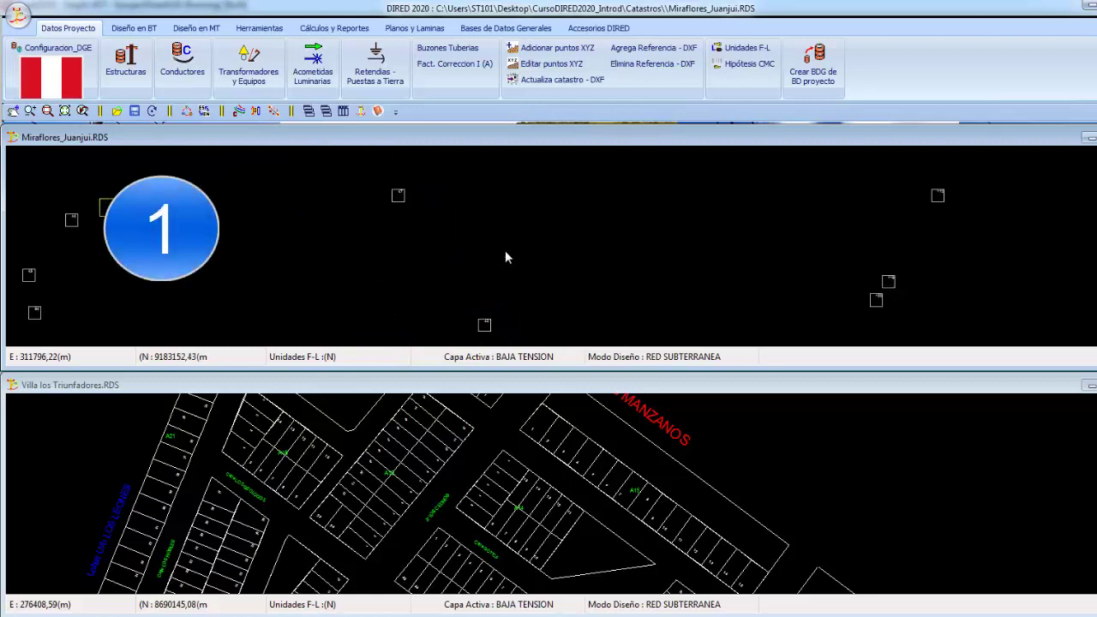
pyautogui.scroll(-1, 504, 265)
pyautogui.scroll(-1, 446, 207)
pyautogui.scroll(-1, 501, 230)
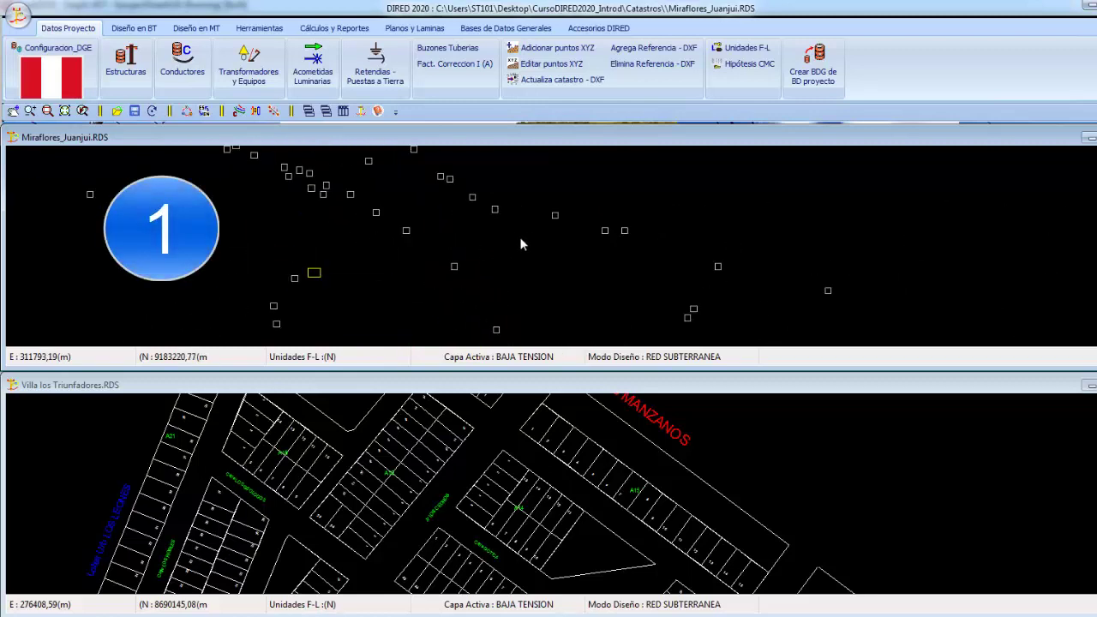
pyautogui.scroll(-1, 511, 257)
pyautogui.scroll(-1, 497, 258)
pyautogui.scroll(-1, 491, 244)
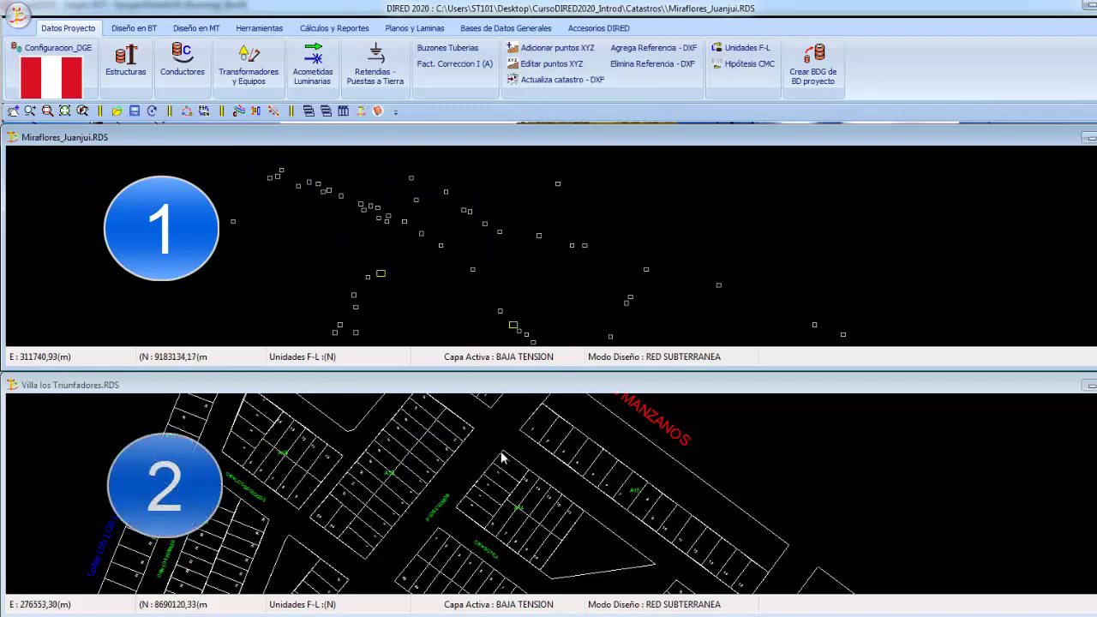
pyautogui.scroll(-1, 505, 480)
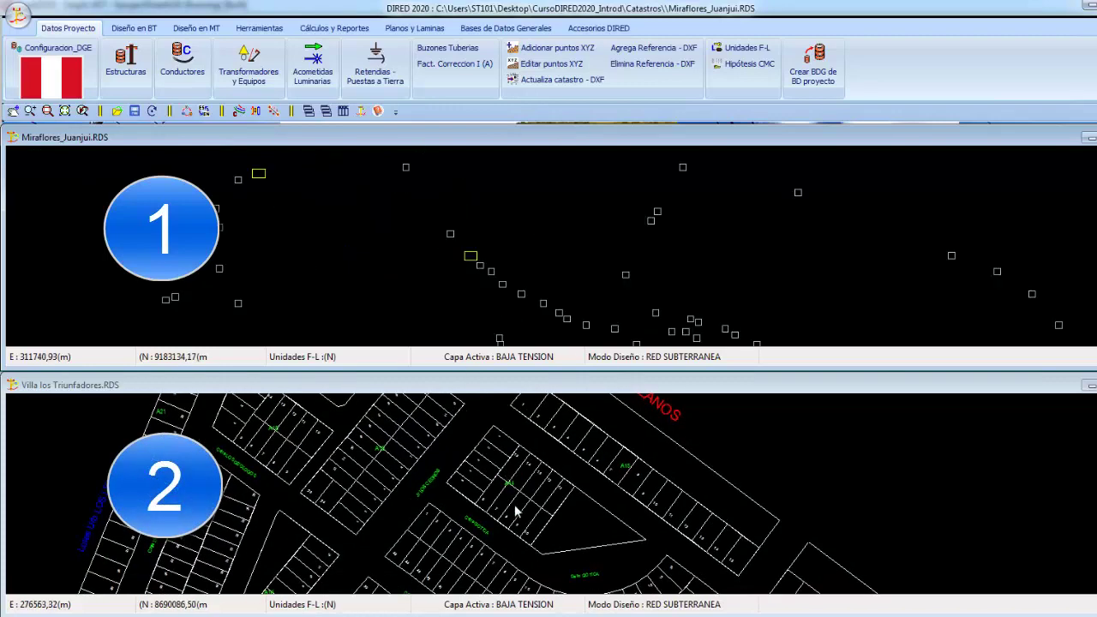
pyautogui.scroll(-1, 674, 421)
# Zoom in on the Calle GOTICA blocks, such as A13 near Parque de la Pasion.
pyautogui.scroll(1, 551, 385)
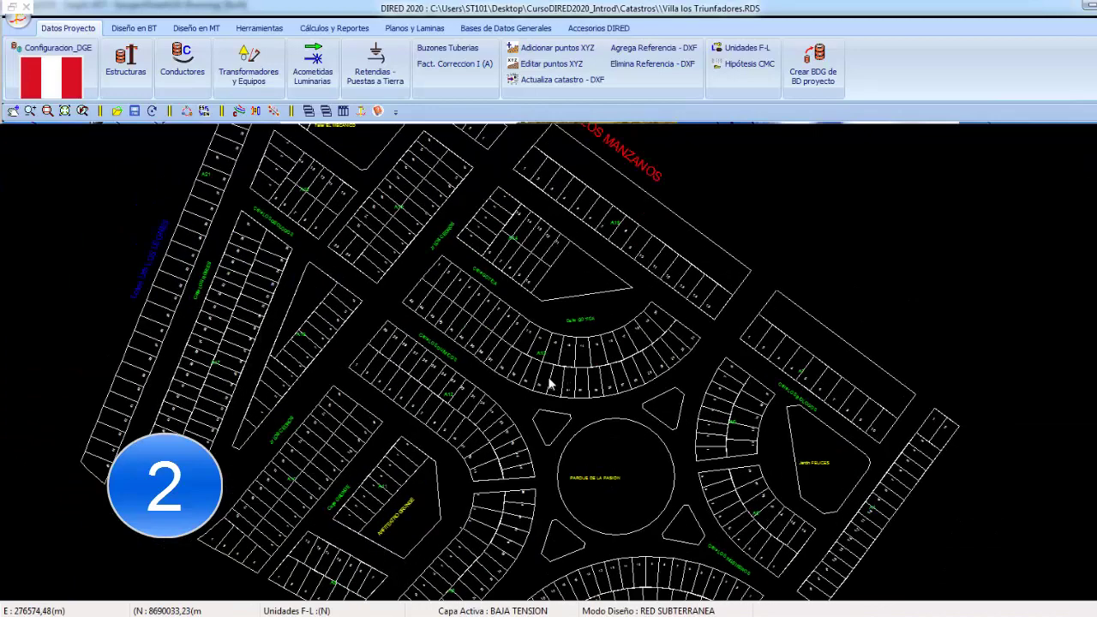
pyautogui.scroll(1, 551, 385)
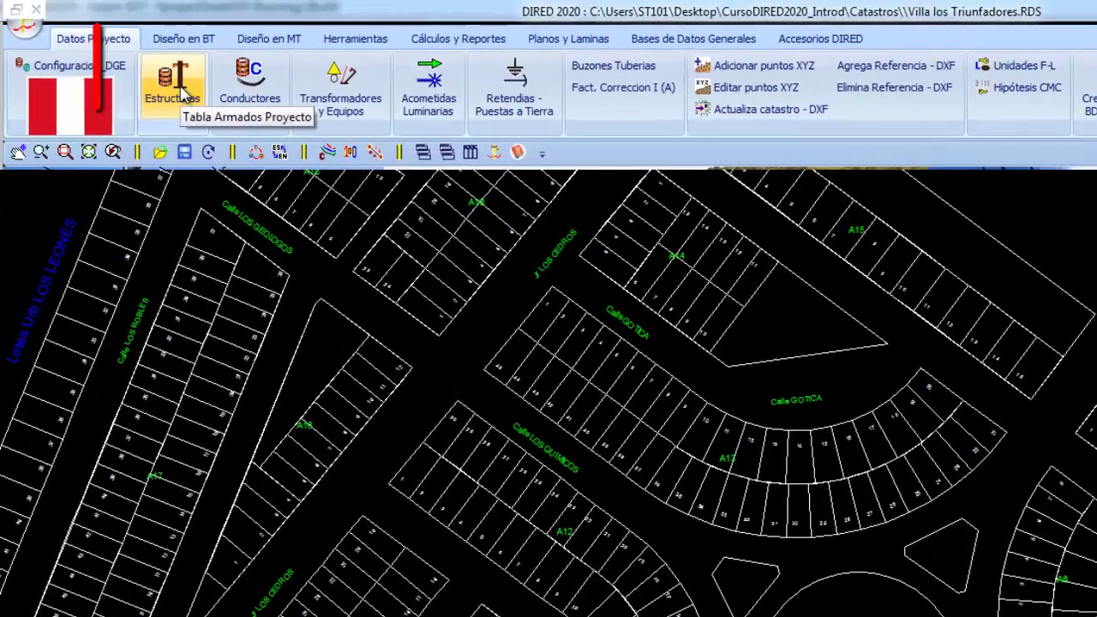
# Purge all MT and BT structures from the project's Estructuras table with Depurar Elementos.
pyautogui.click(135, 68)
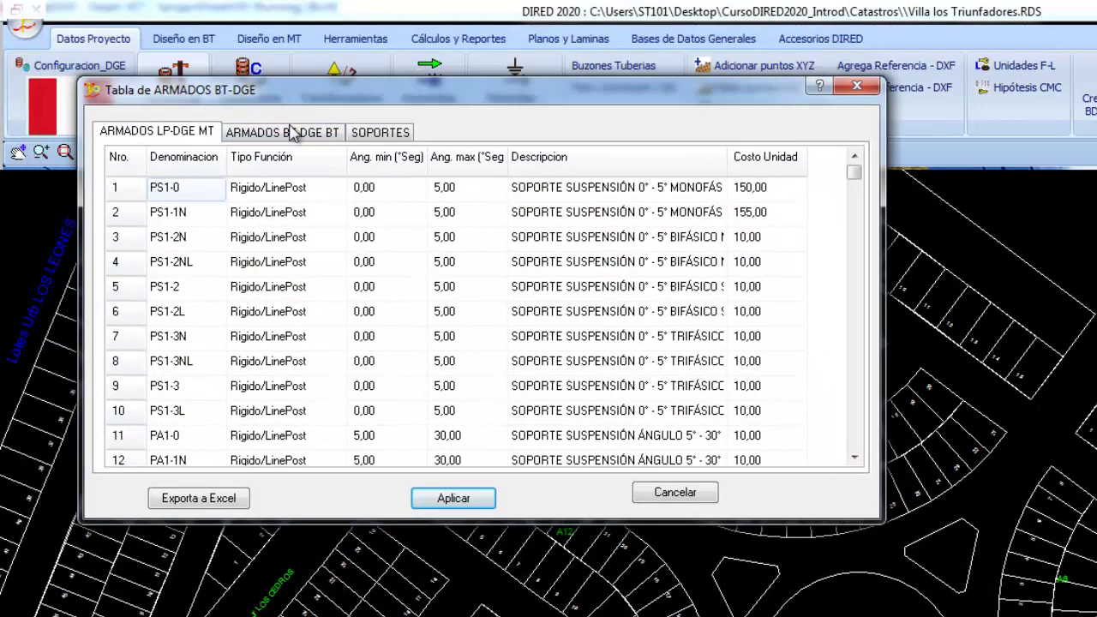
pyautogui.press('Down')
pyautogui.press('Down')
pyautogui.press('Down')
pyautogui.press('Down')
pyautogui.press('Down')
pyautogui.press('Down')
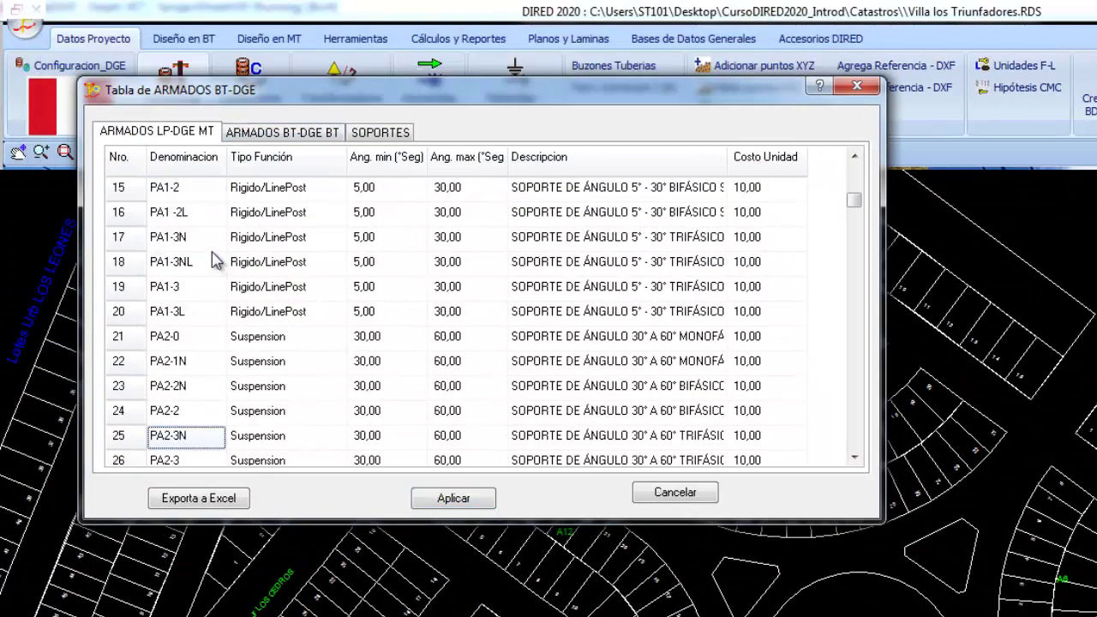
pyautogui.press('Down')
pyautogui.press('Down')
pyautogui.press('Down')
pyautogui.rightClick(213, 261)
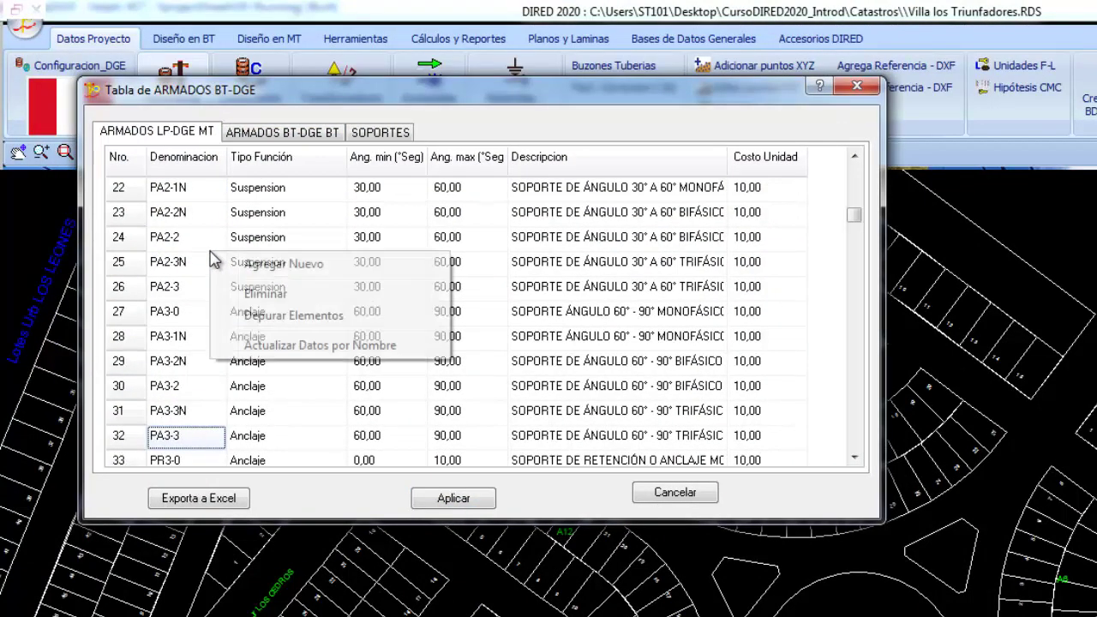
pyautogui.click(296, 316)
pyautogui.click(268, 136)
pyautogui.rightClick(263, 184)
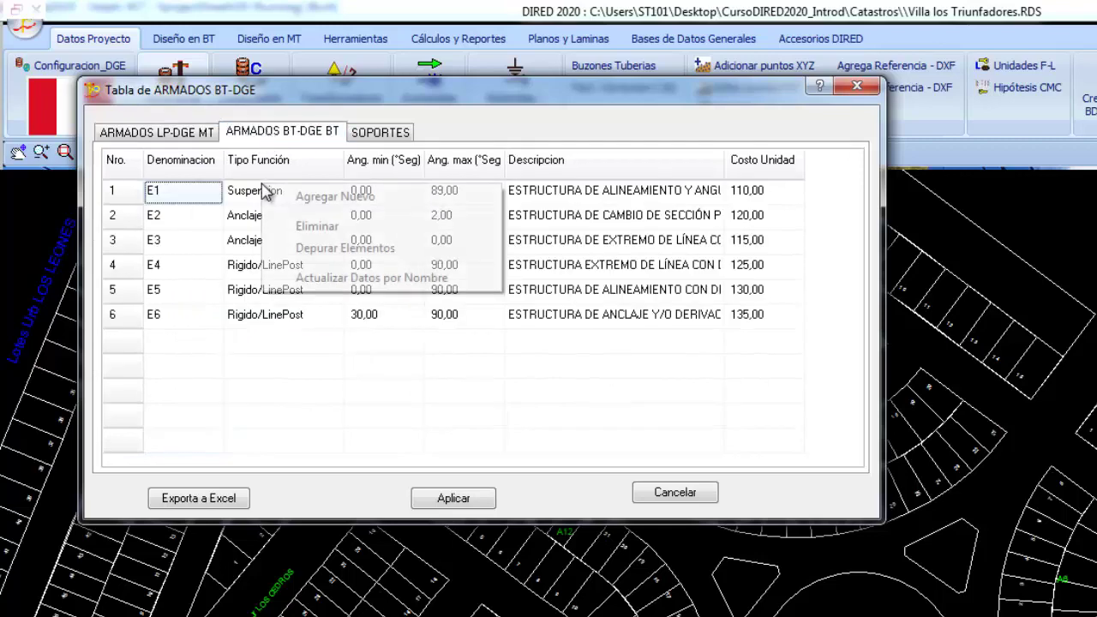
pyautogui.click(304, 244)
# Bring up the EstructurasMt_DGE.DAT catalogue via Agregar Nuevo in the empty MT table.
pyautogui.click(159, 131)
pyautogui.rightClick(214, 206)
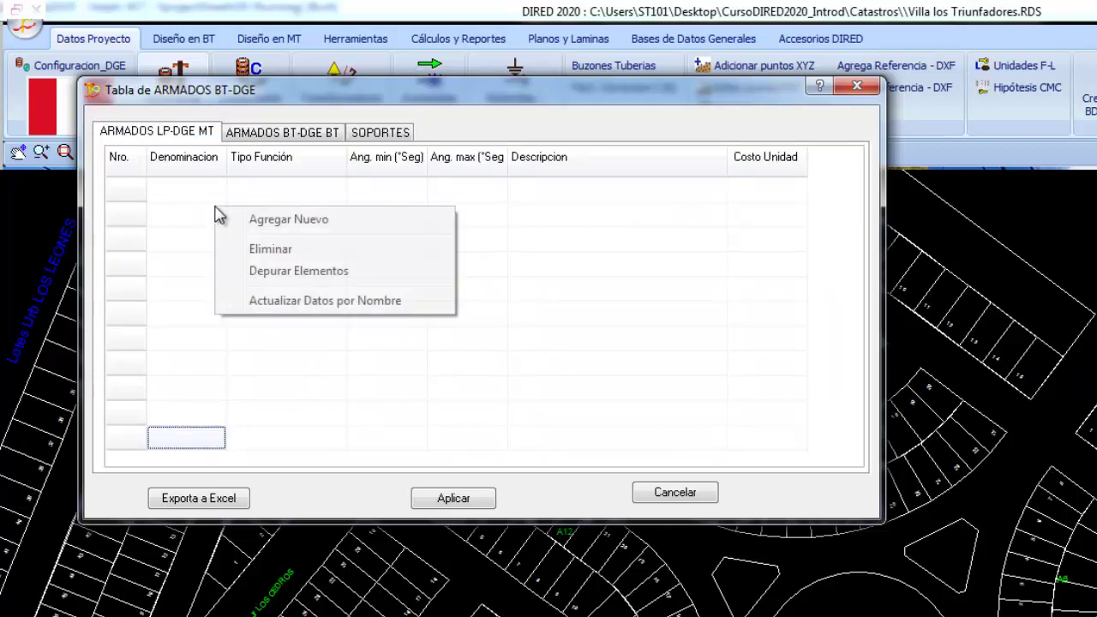
pyautogui.click(283, 220)
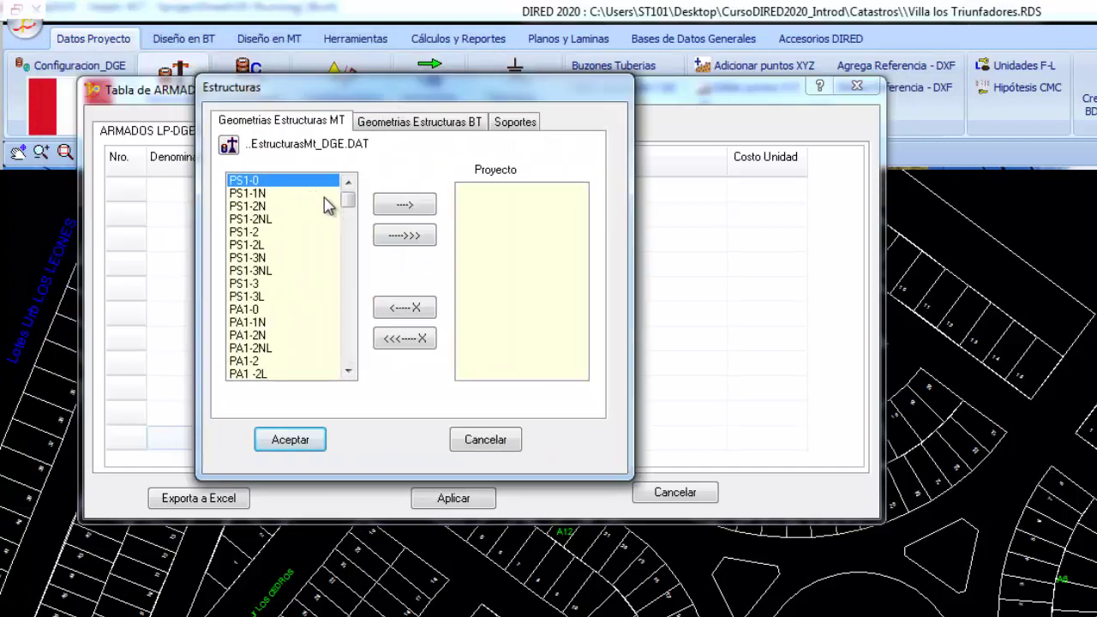
# Add MT structures PA1V-3, PA1VE-3, PRV-3, PSV1-3 and PSVE-3 to the project list.
pyautogui.moveTo(349, 205); pyautogui.dragTo(343, 324)
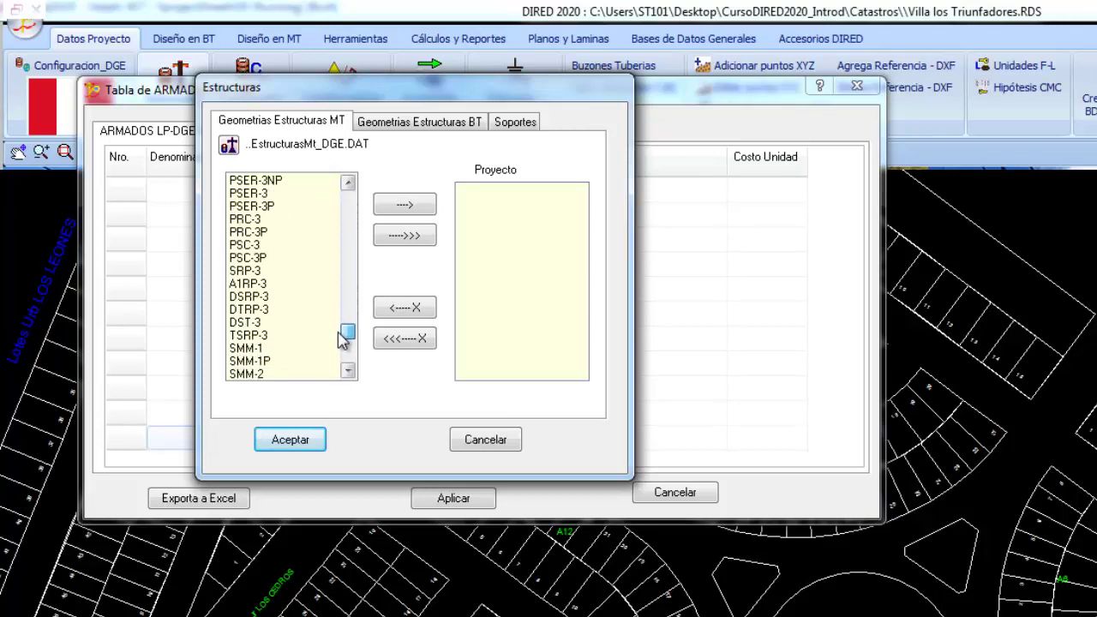
pyautogui.moveTo(342, 324); pyautogui.dragTo(347, 347)
pyautogui.click(330, 322)
pyautogui.click(392, 206)
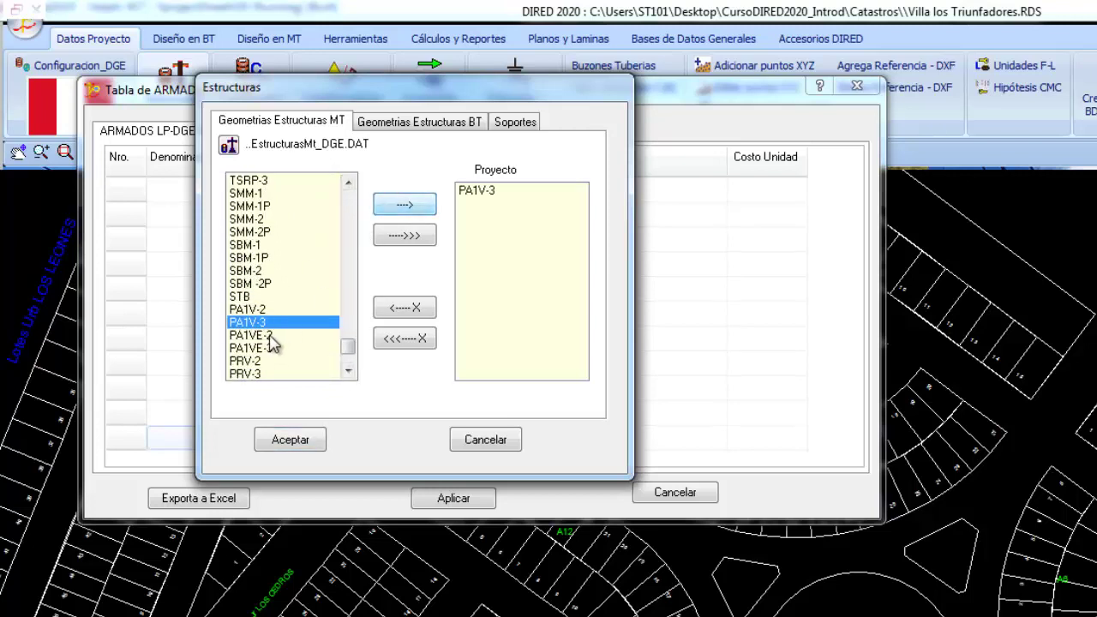
pyautogui.click(271, 347)
pyautogui.click(392, 206)
pyautogui.click(391, 206)
pyautogui.click(348, 370)
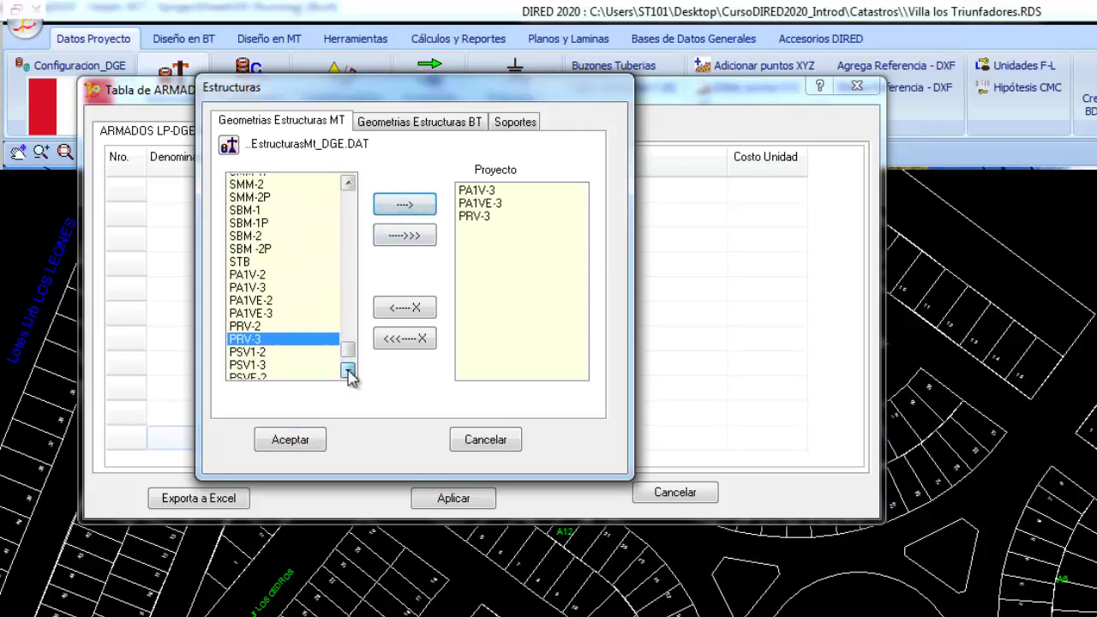
pyautogui.click(348, 370)
pyautogui.click(348, 370)
pyautogui.click(259, 323)
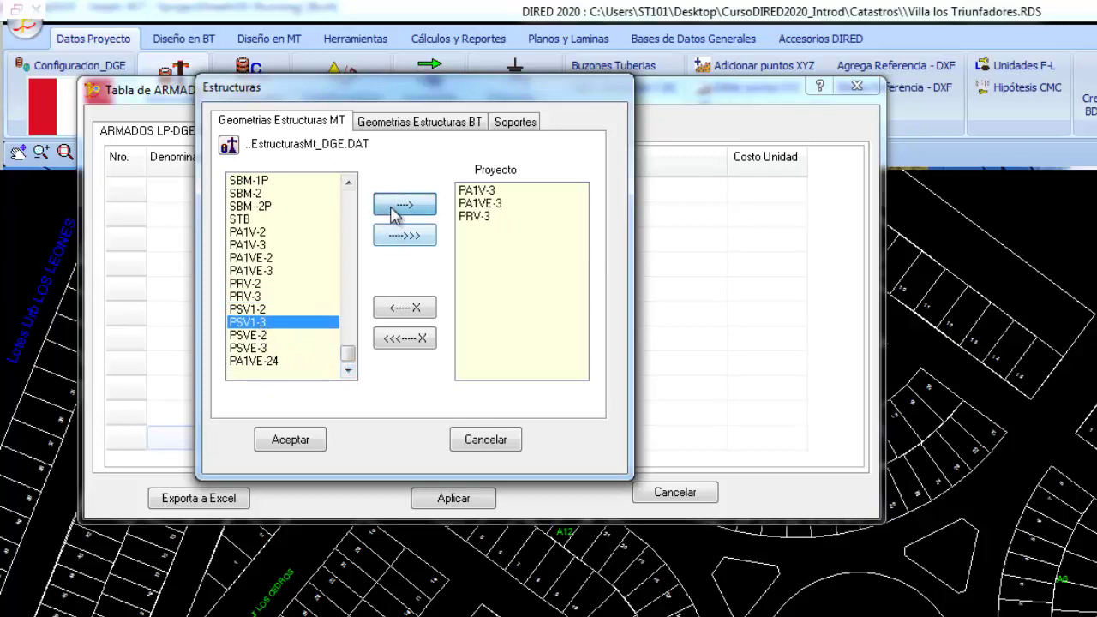
pyautogui.click(403, 206)
pyautogui.click(402, 206)
# Add all BT structures E1–E6 and concrete poles PCAC_12/200 and PCAC_12/400.
pyautogui.click(421, 129)
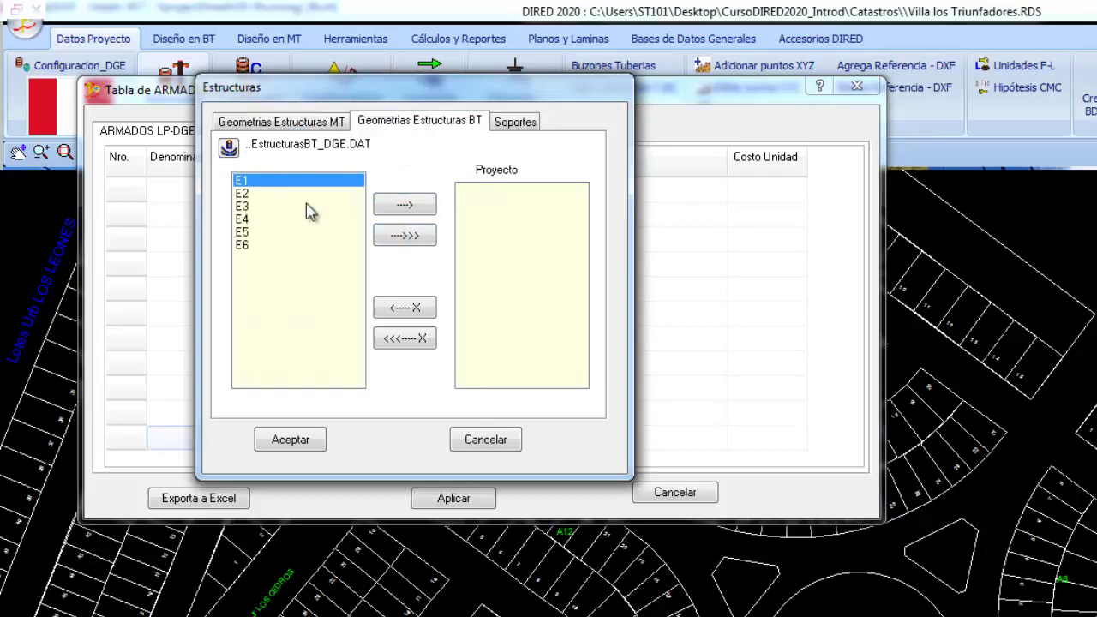
pyautogui.click(405, 236)
pyautogui.click(515, 123)
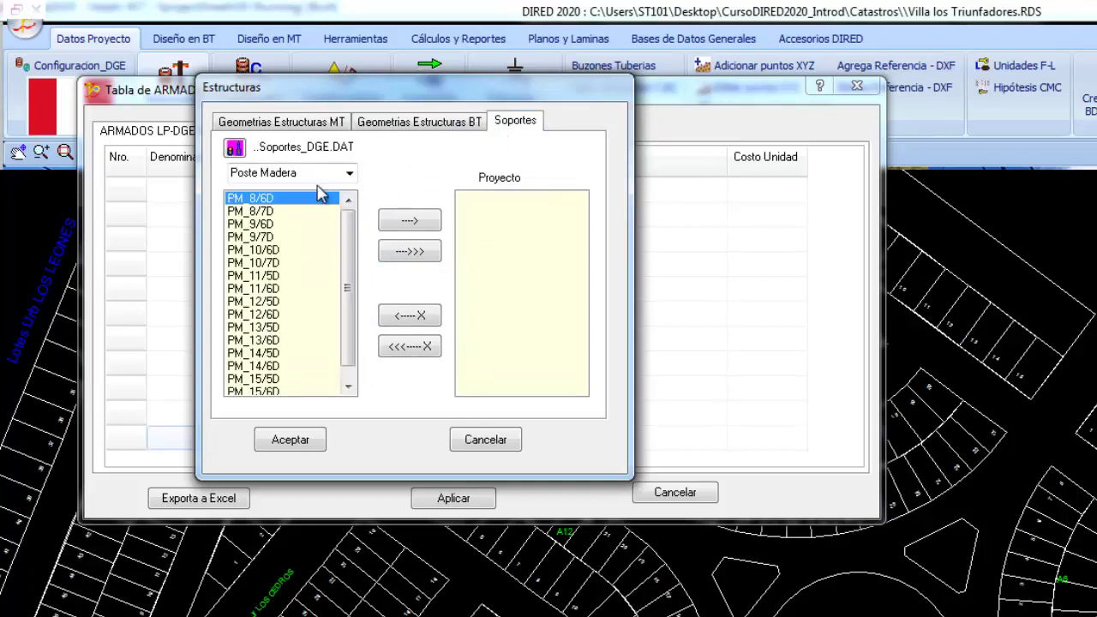
pyautogui.click(349, 173)
pyautogui.click(313, 205)
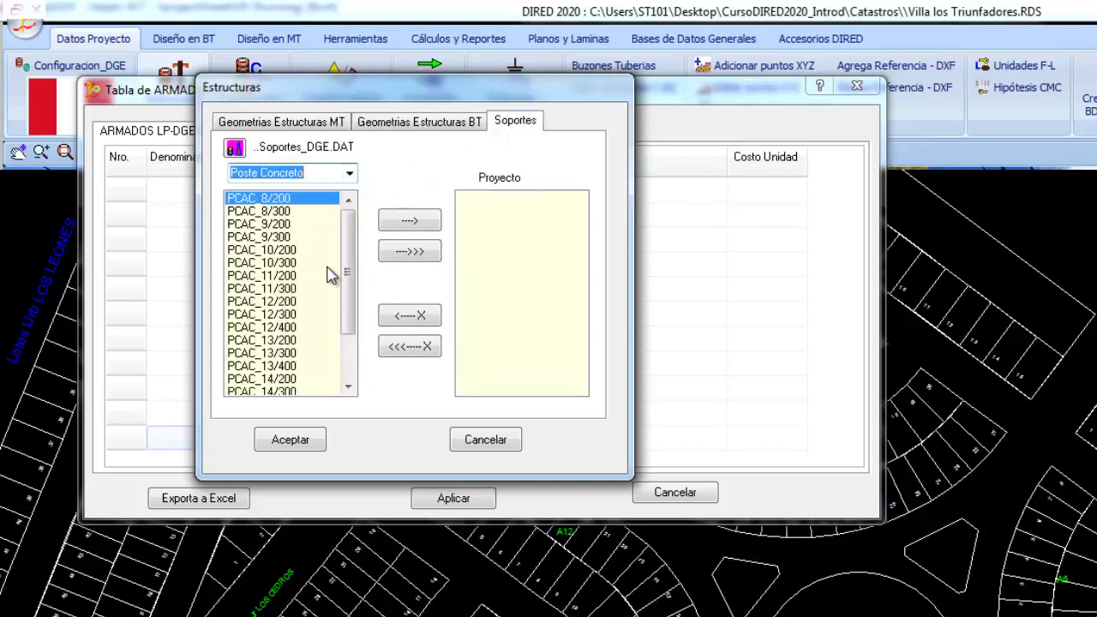
pyautogui.click(294, 304)
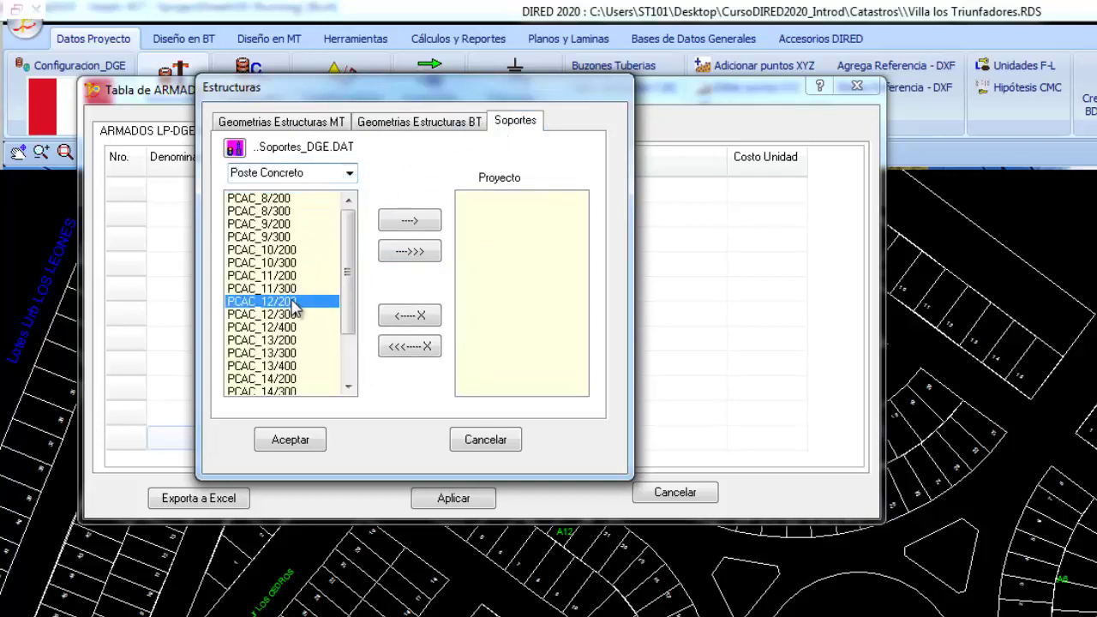
pyautogui.click(406, 223)
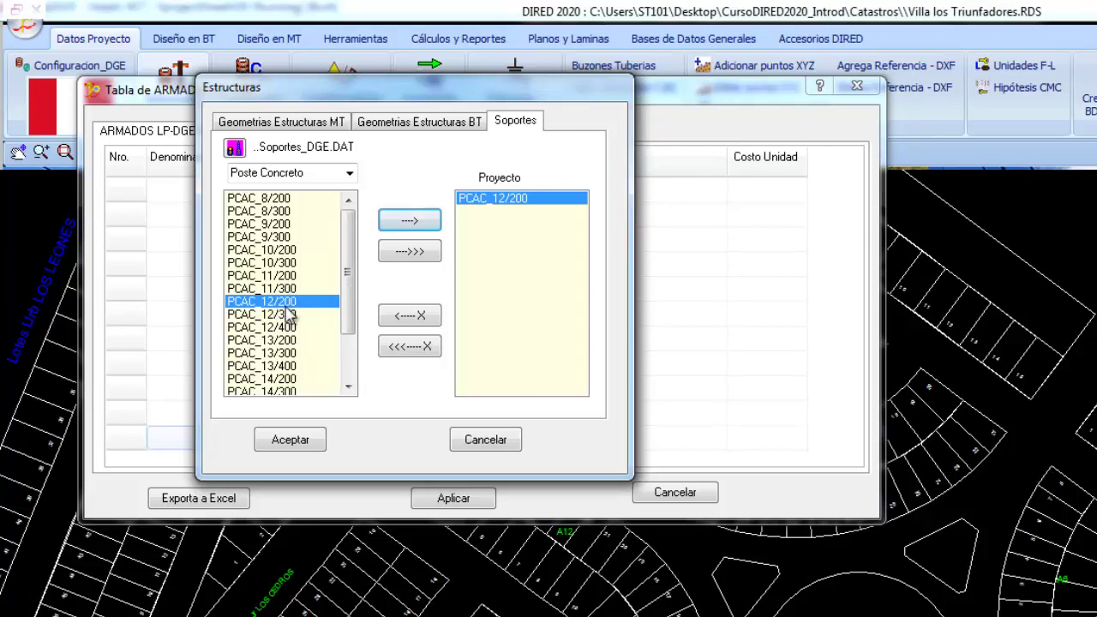
pyautogui.click(289, 327)
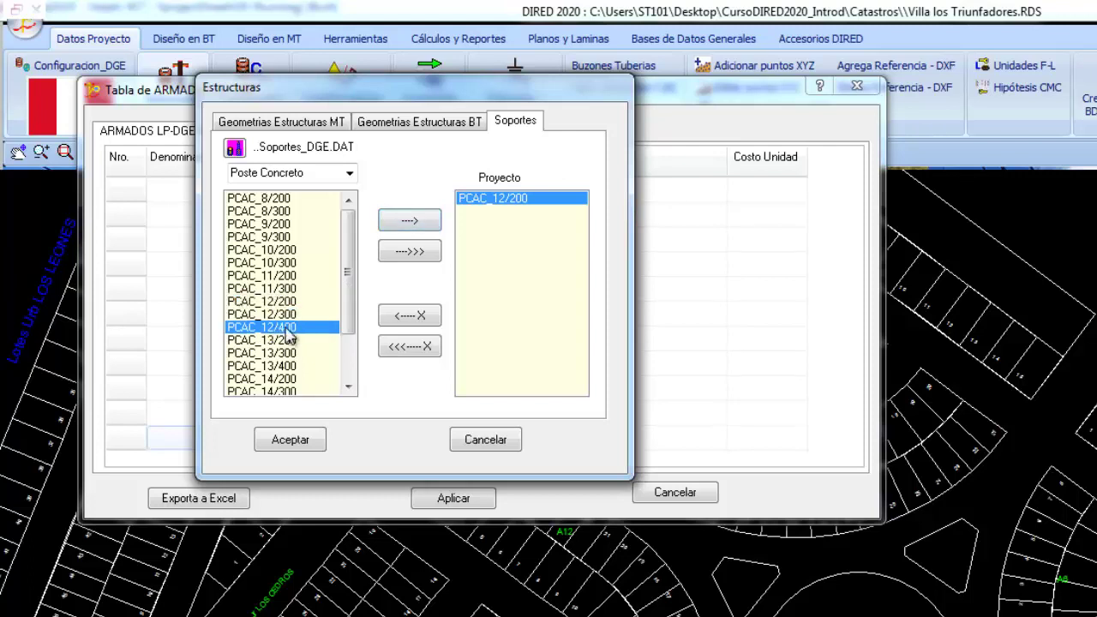
pyautogui.doubleClick(405, 224)
# Confirm the selection, review the MT, BT and supports tables, and apply.
pyautogui.click(292, 440)
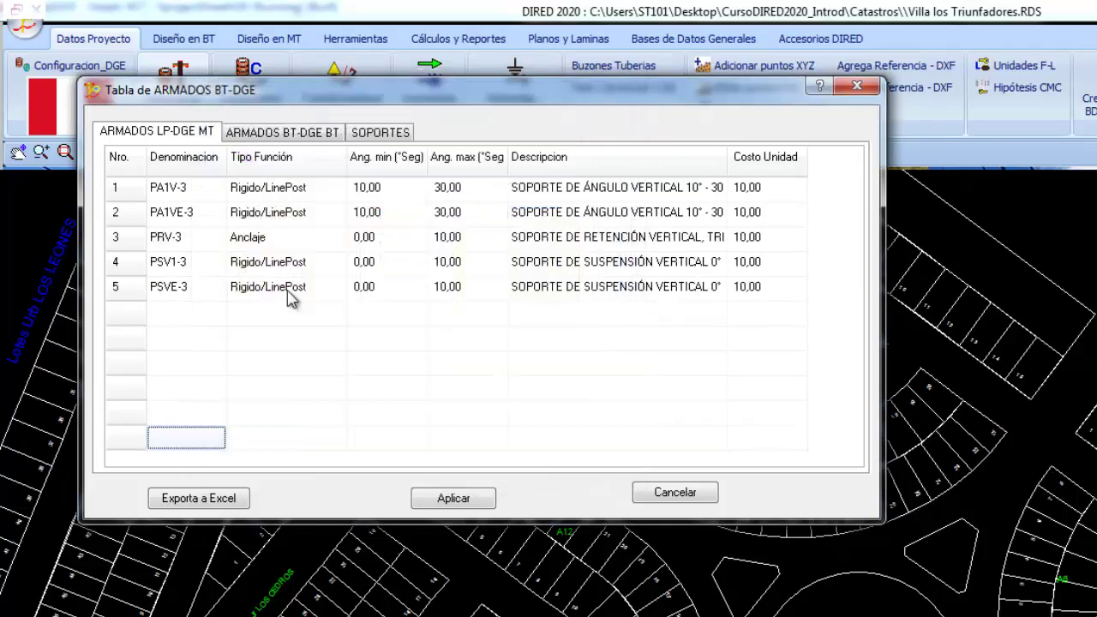
pyautogui.click(290, 133)
pyautogui.click(206, 133)
pyautogui.click(266, 134)
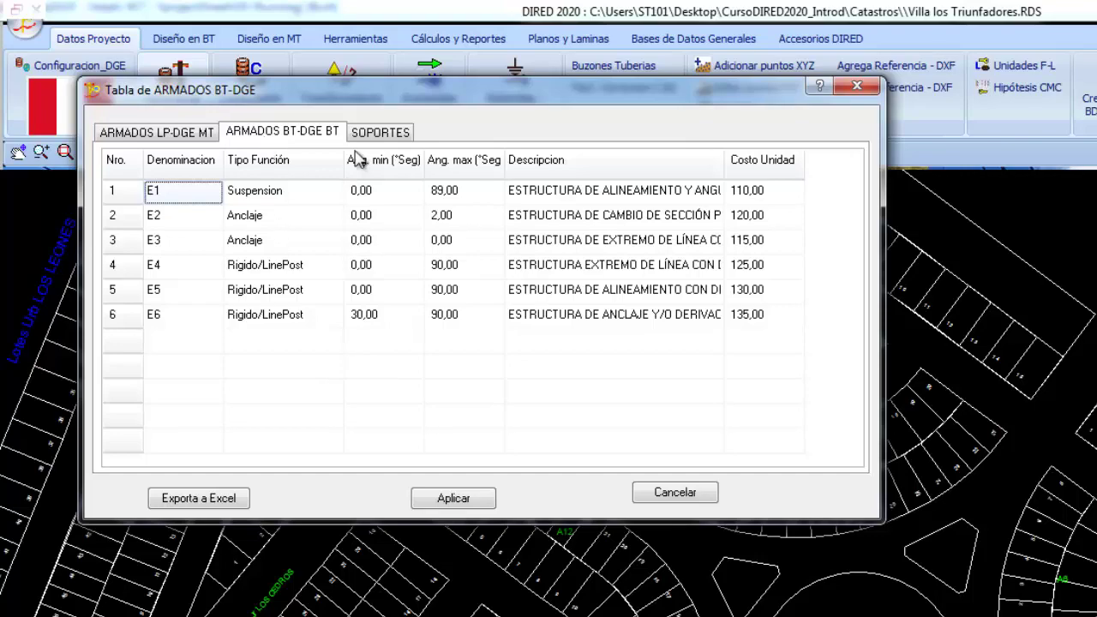
pyautogui.click(377, 135)
pyautogui.click(452, 501)
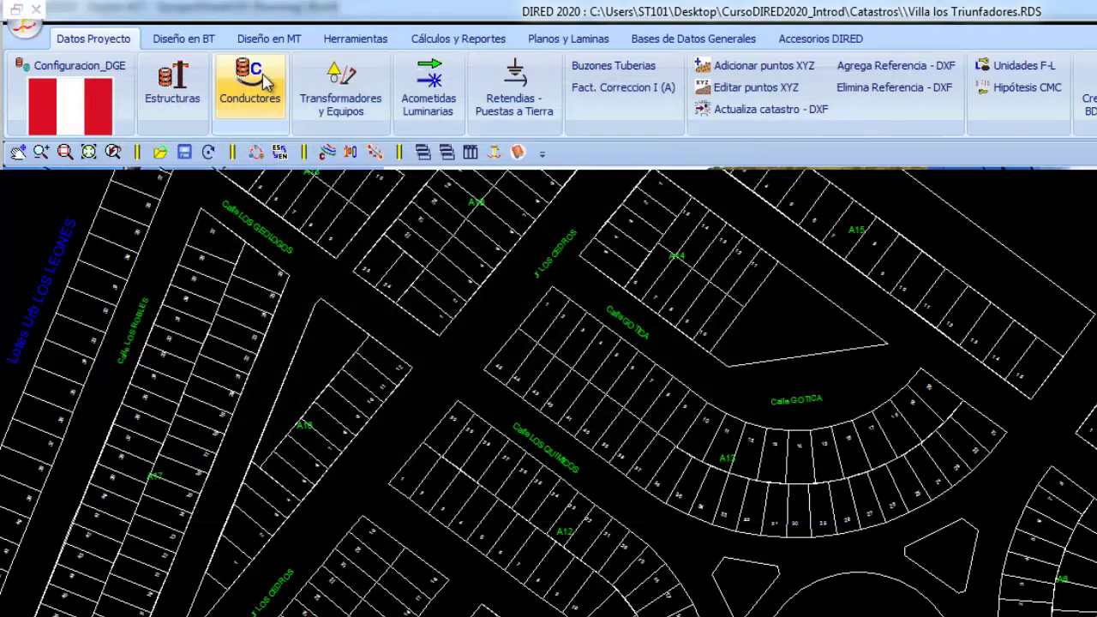
# Open the conductors table and clear all existing BT conductors.
pyautogui.click(266, 86)
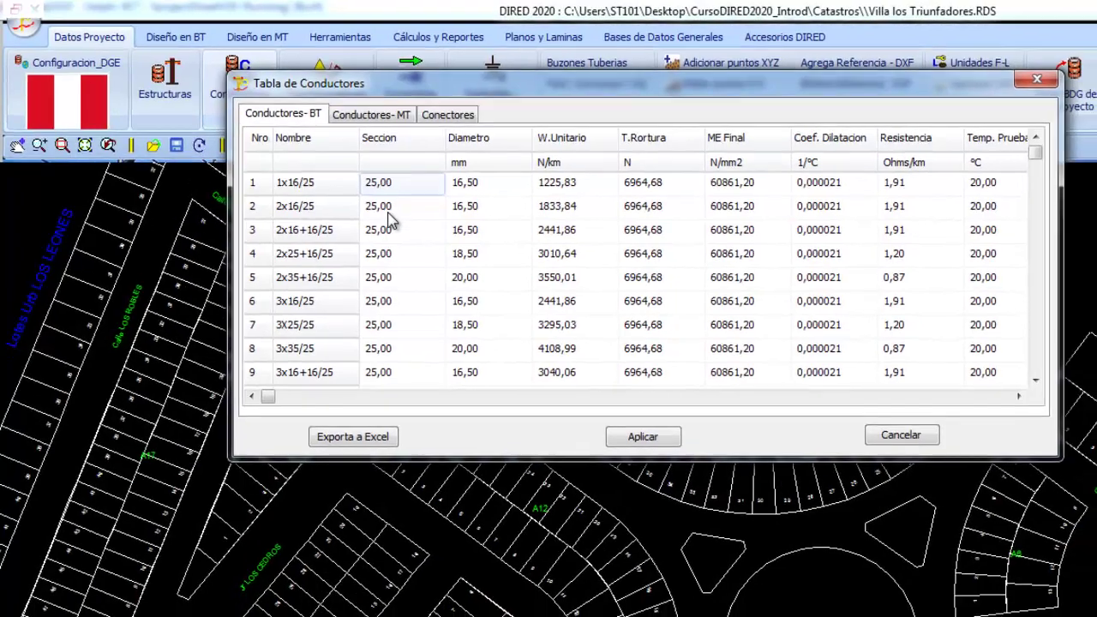
pyautogui.click(356, 217)
pyautogui.rightClick(356, 220)
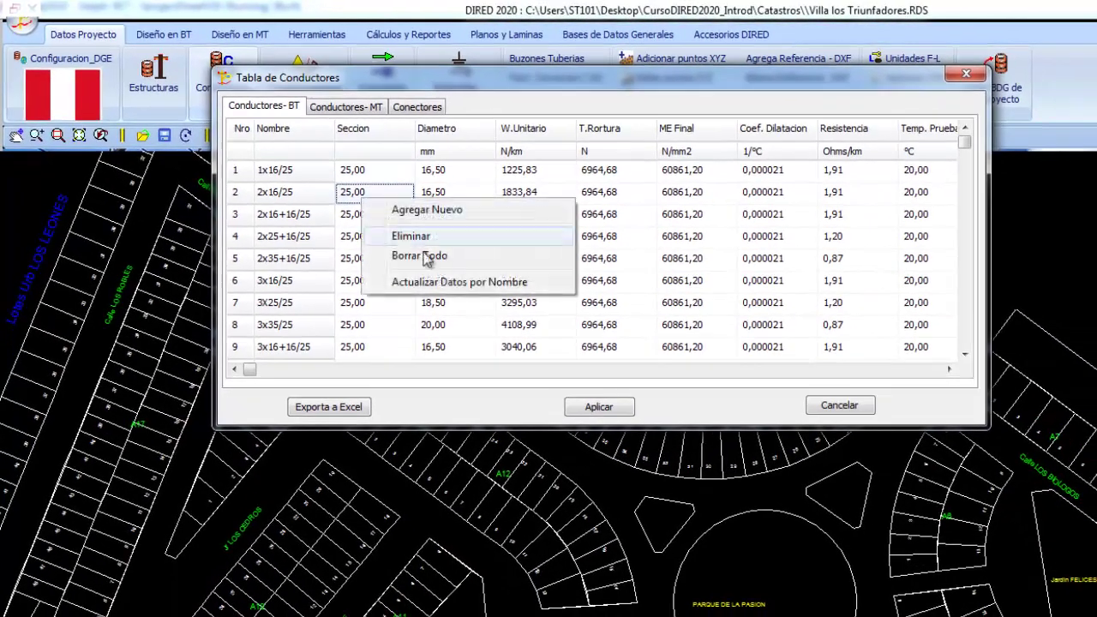
pyautogui.click(419, 256)
# Add pre-assembled conductors 3x16+16/25, 3x25+16/25, 3x35+16/25, 3x35/25 and 3x16+2x16/P3,2 to the project.
pyautogui.rightClick(352, 199)
pyautogui.click(403, 212)
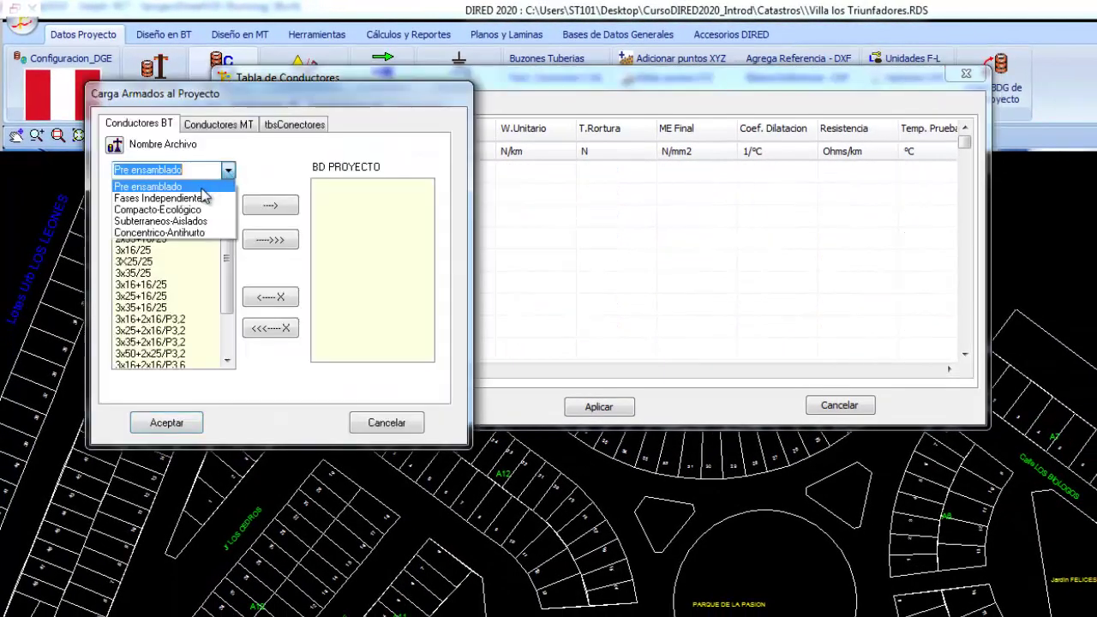
pyautogui.click(184, 189)
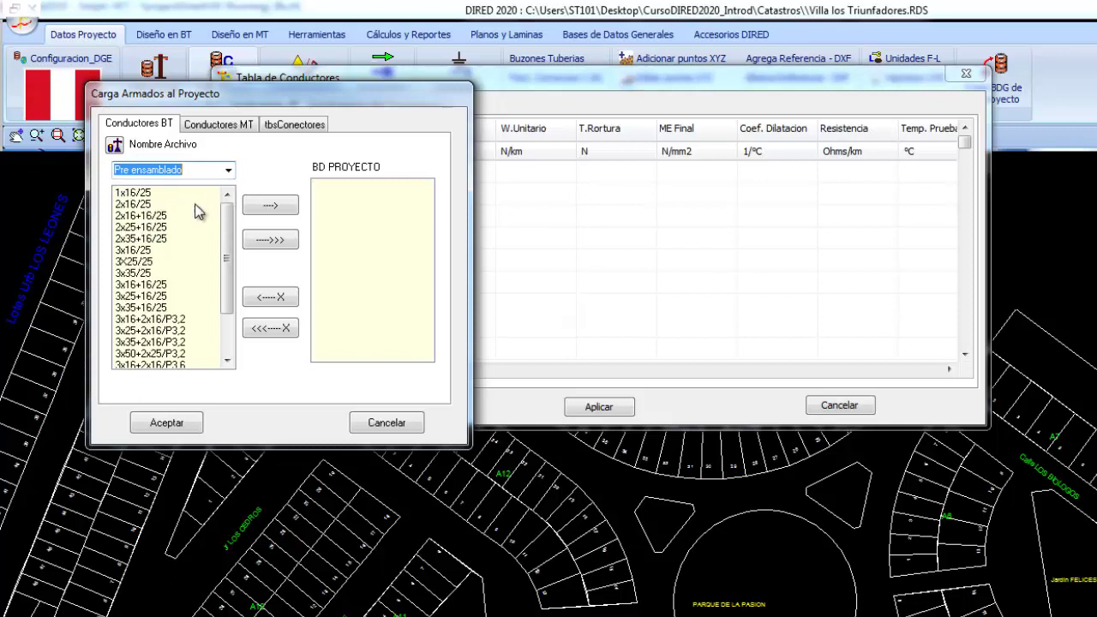
pyautogui.scroll(-2, 221, 276)
pyautogui.click(141, 227)
pyautogui.click(270, 206)
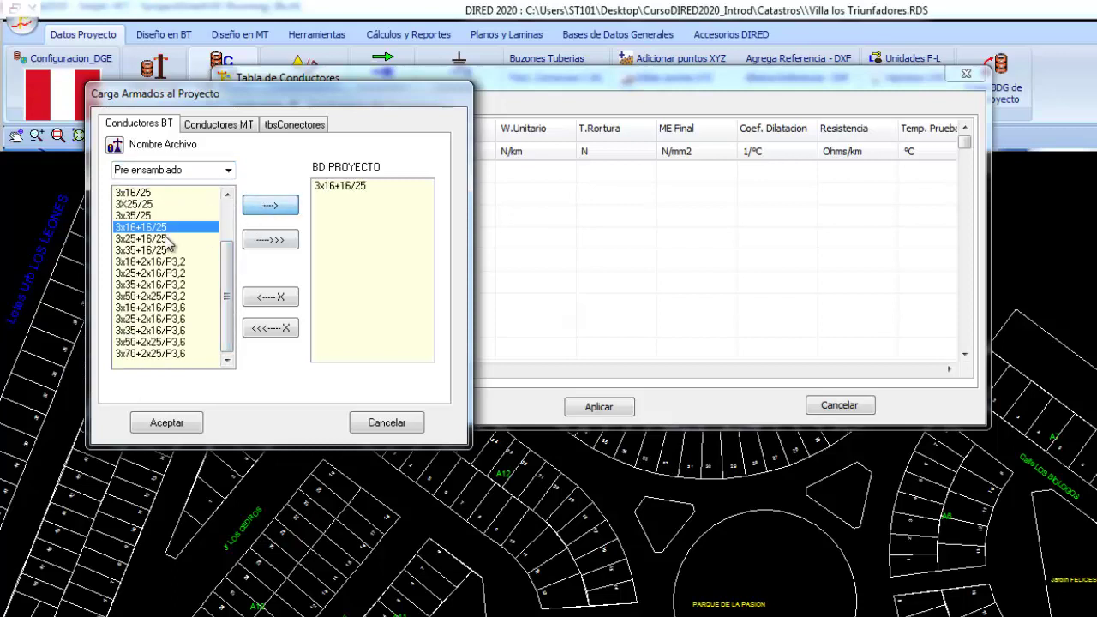
pyautogui.click(163, 238)
pyautogui.click(270, 206)
pyautogui.click(157, 250)
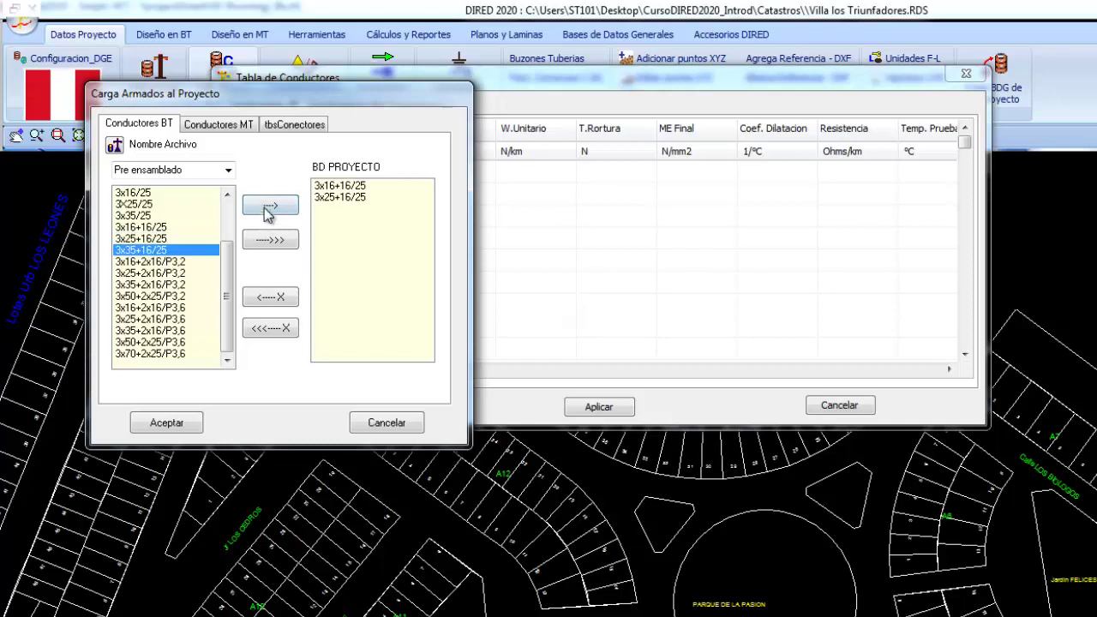
pyautogui.click(270, 206)
pyautogui.click(159, 216)
pyautogui.click(271, 208)
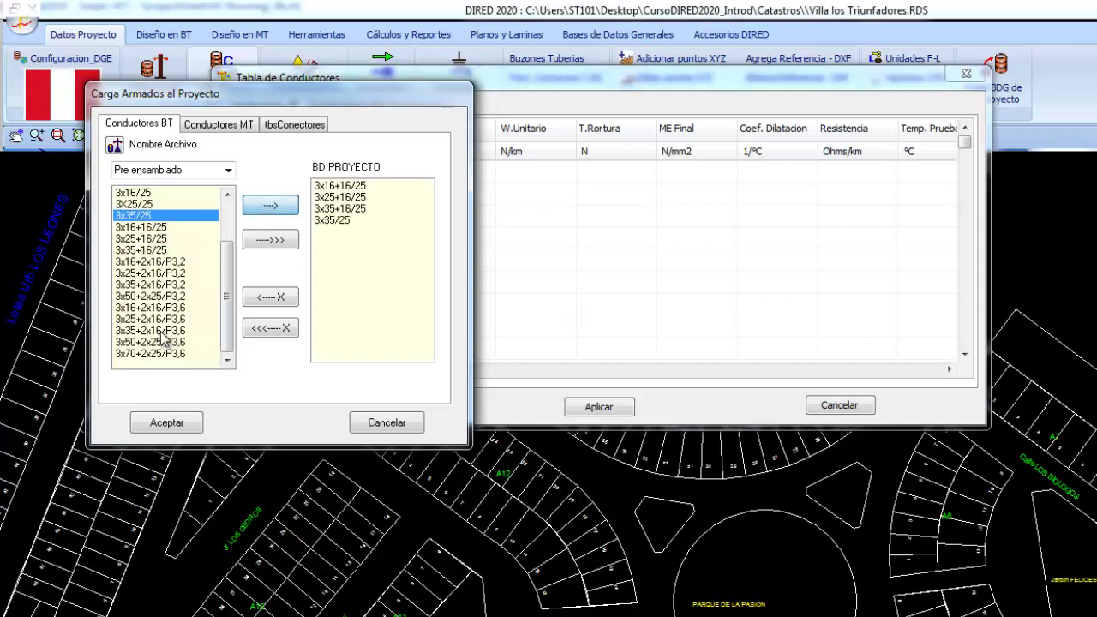
pyautogui.click(163, 261)
pyautogui.click(262, 206)
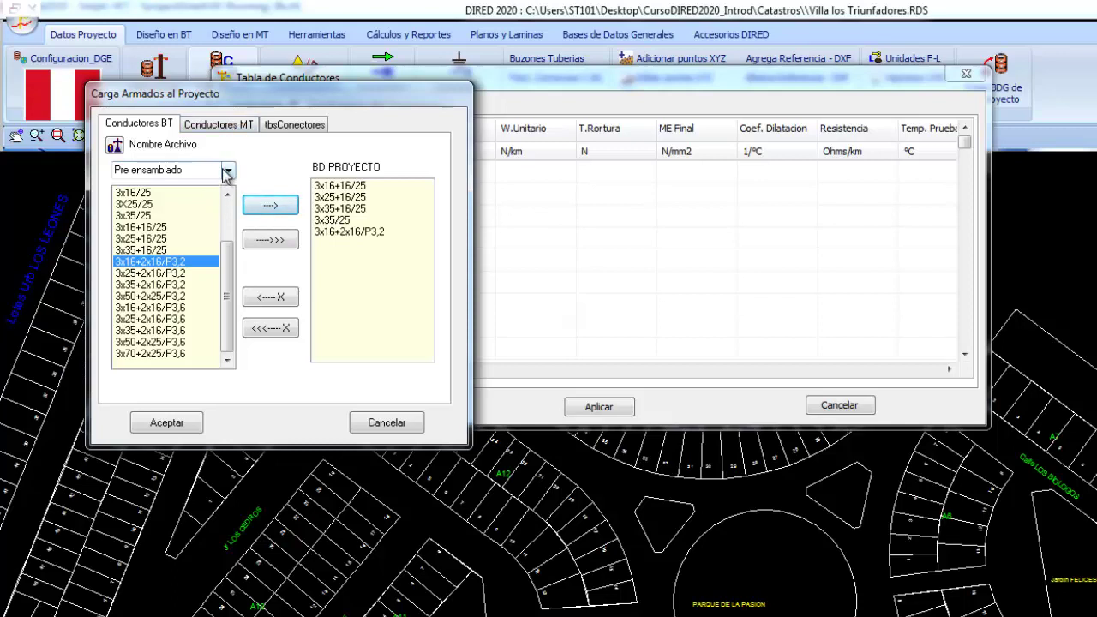
# Add underground insulated cables NYY 3x35/25 and NYY 3x50/25 to the project list.
pyautogui.click(228, 169)
pyautogui.click(185, 221)
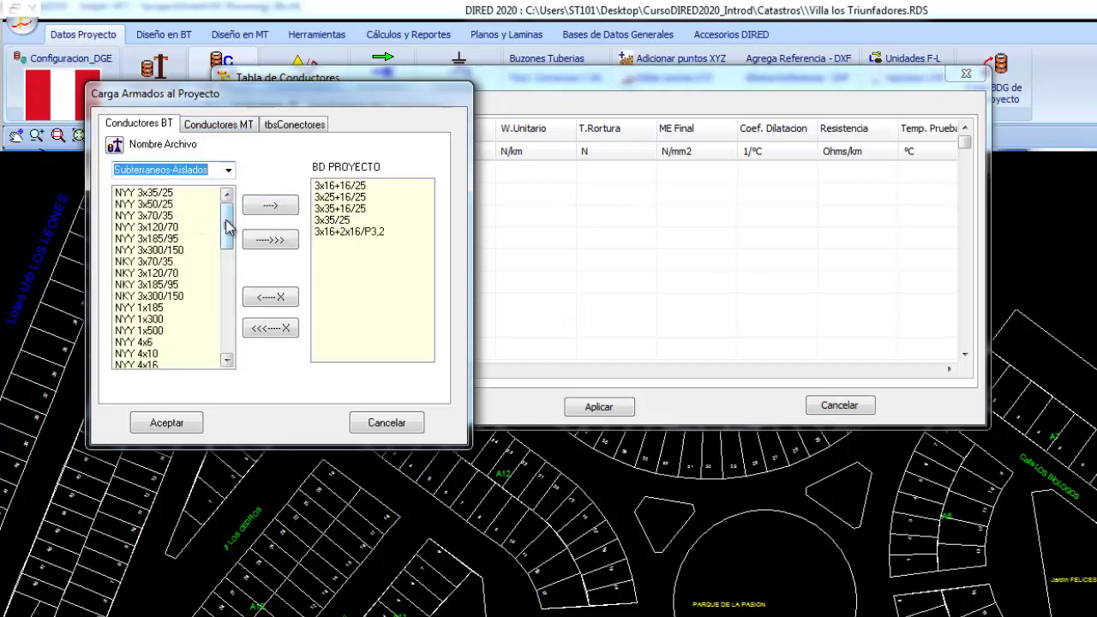
pyautogui.scroll(-1, 228, 225)
pyautogui.scroll(1, 228, 225)
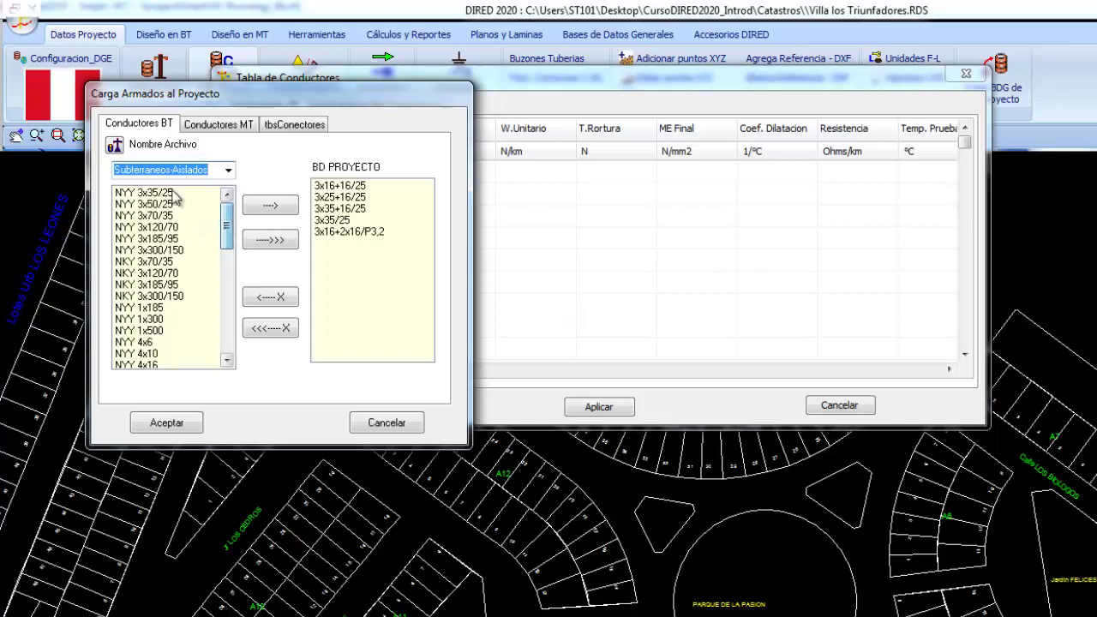
pyautogui.click(184, 193)
pyautogui.click(266, 210)
pyautogui.click(163, 204)
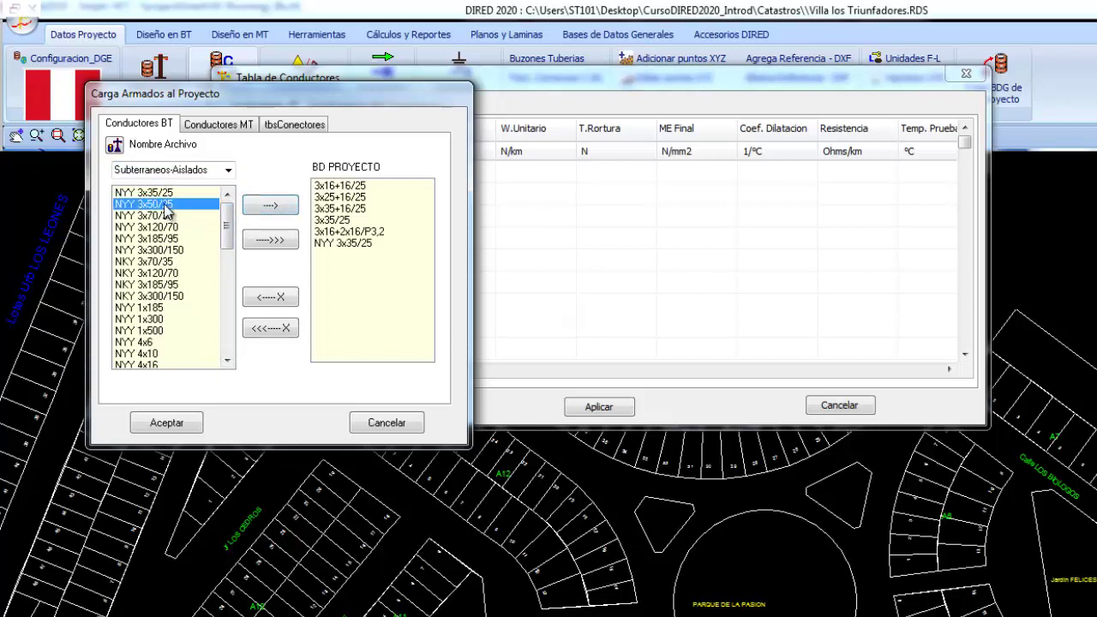
pyautogui.click(257, 207)
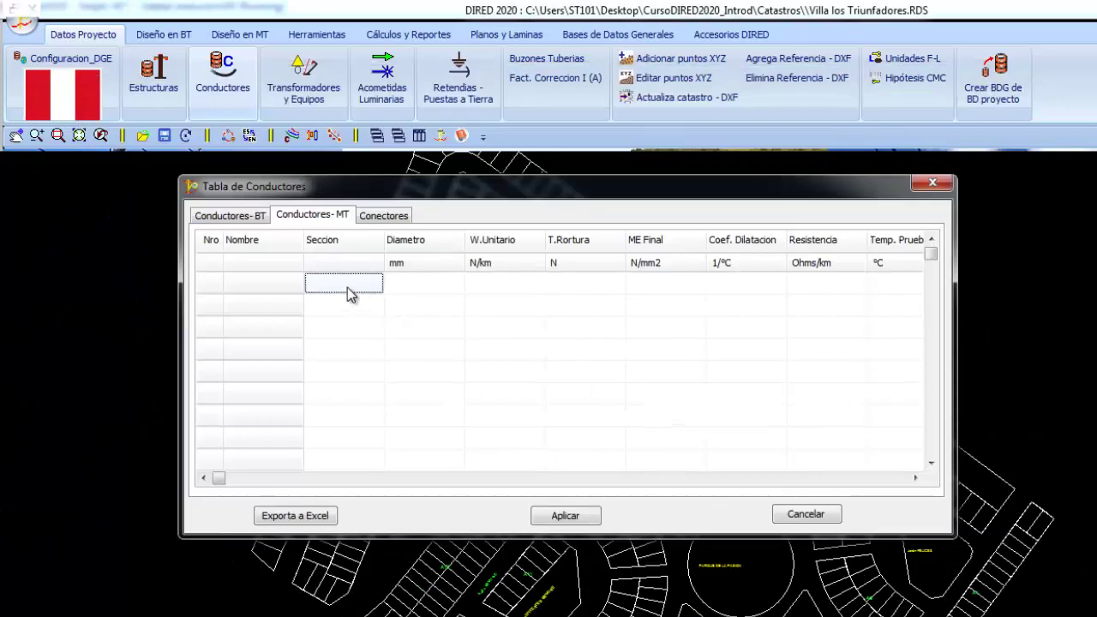
# Load independent-phase conductors AAAC-35 and AAAC-70 into the MT conductor list.
pyautogui.rightClick(347, 287)
pyautogui.click(390, 298)
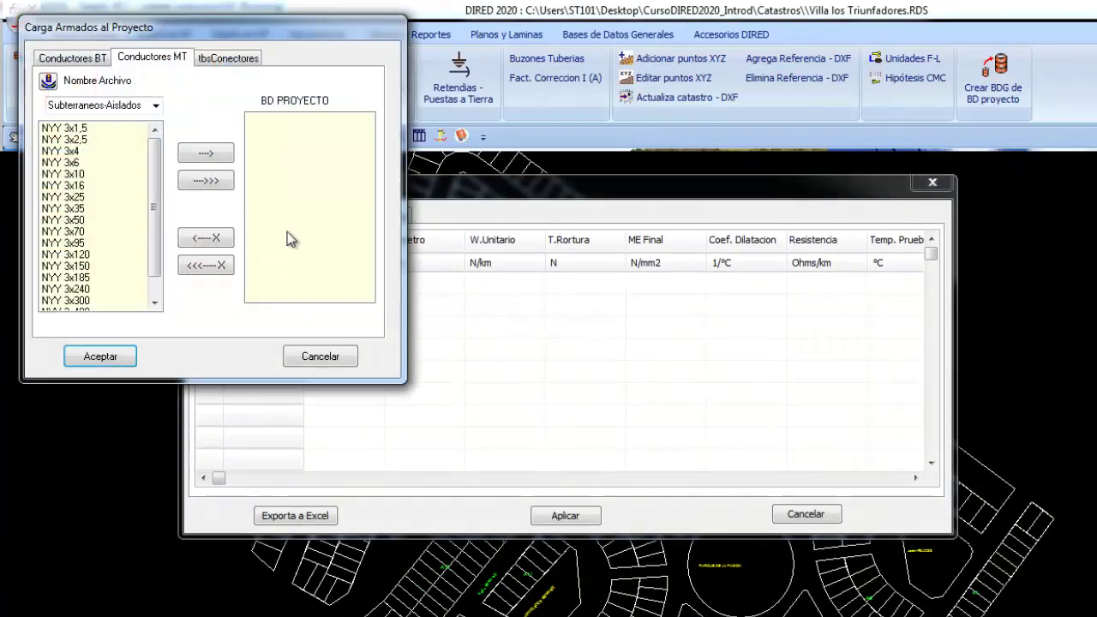
pyautogui.click(153, 107)
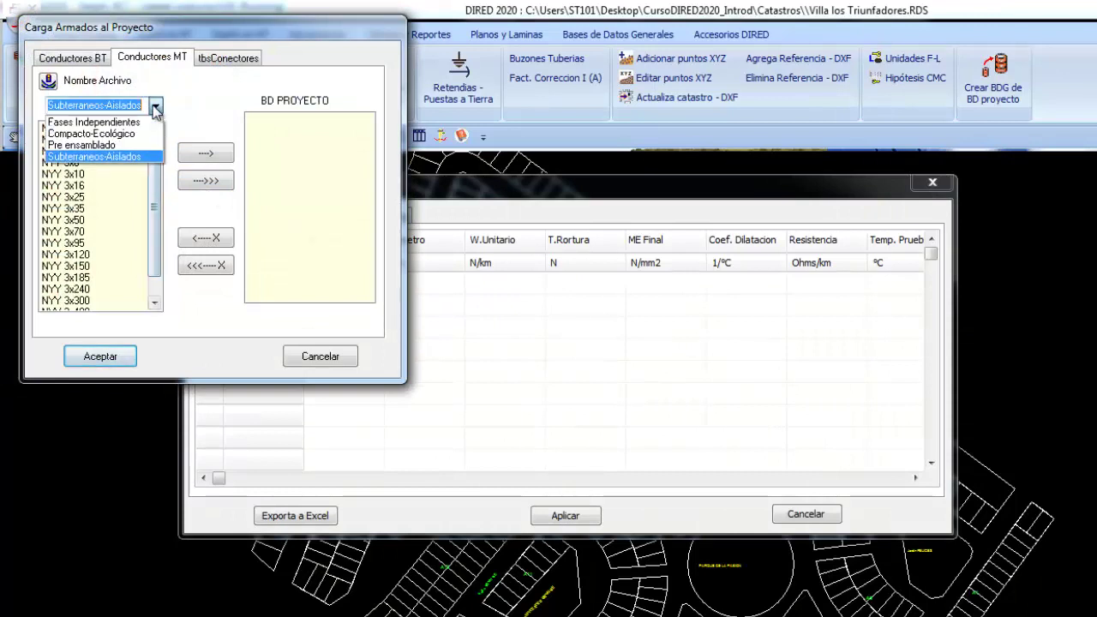
pyautogui.click(131, 122)
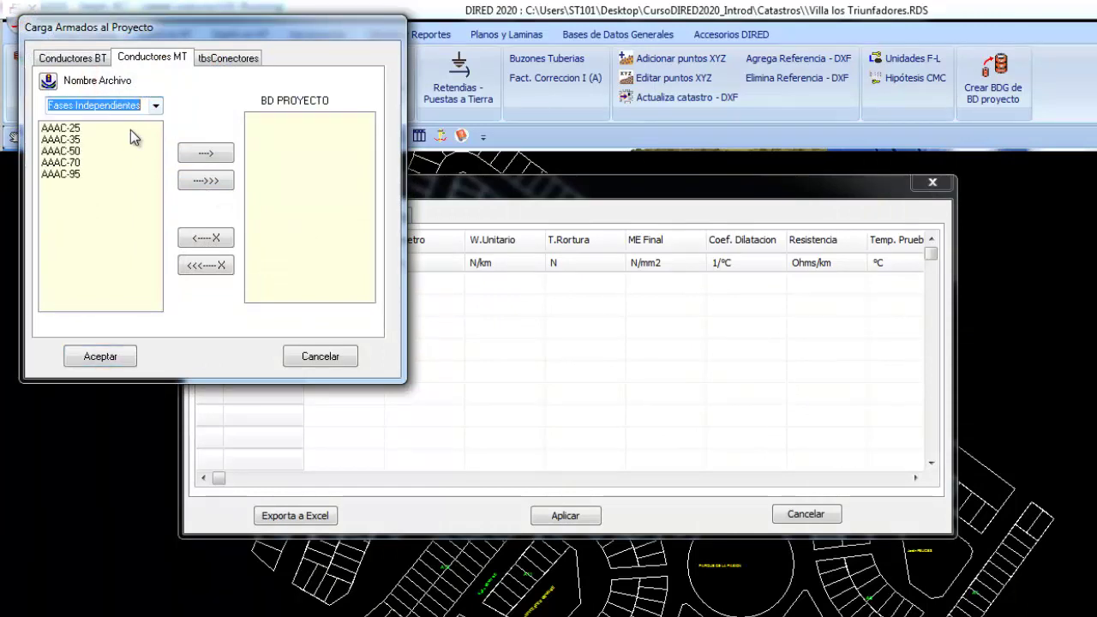
pyautogui.click(86, 139)
pyautogui.click(199, 157)
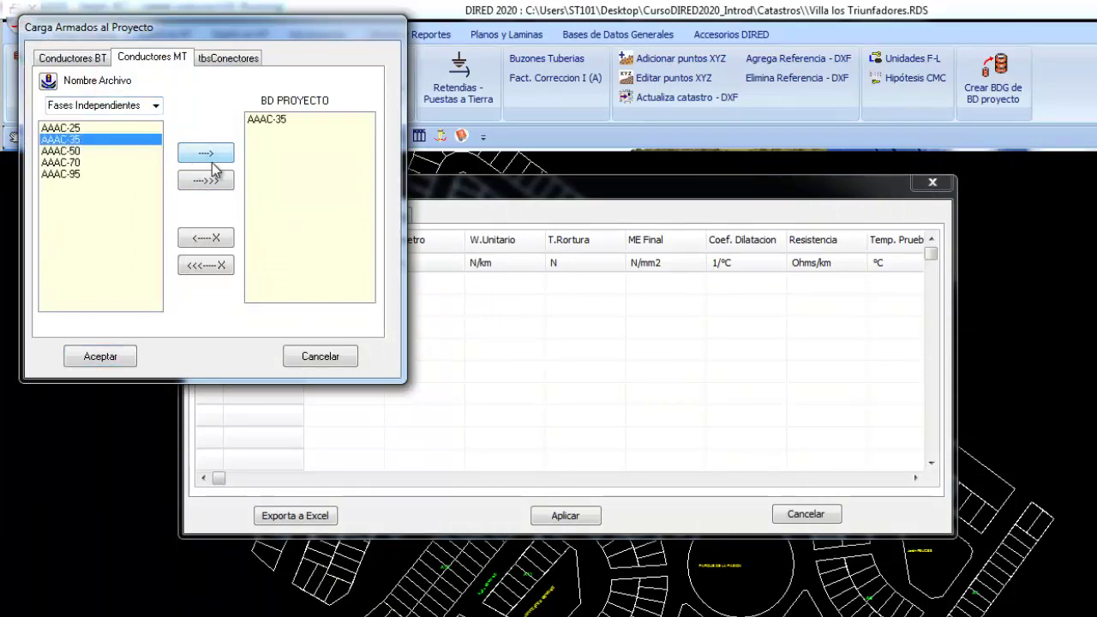
pyautogui.click(80, 163)
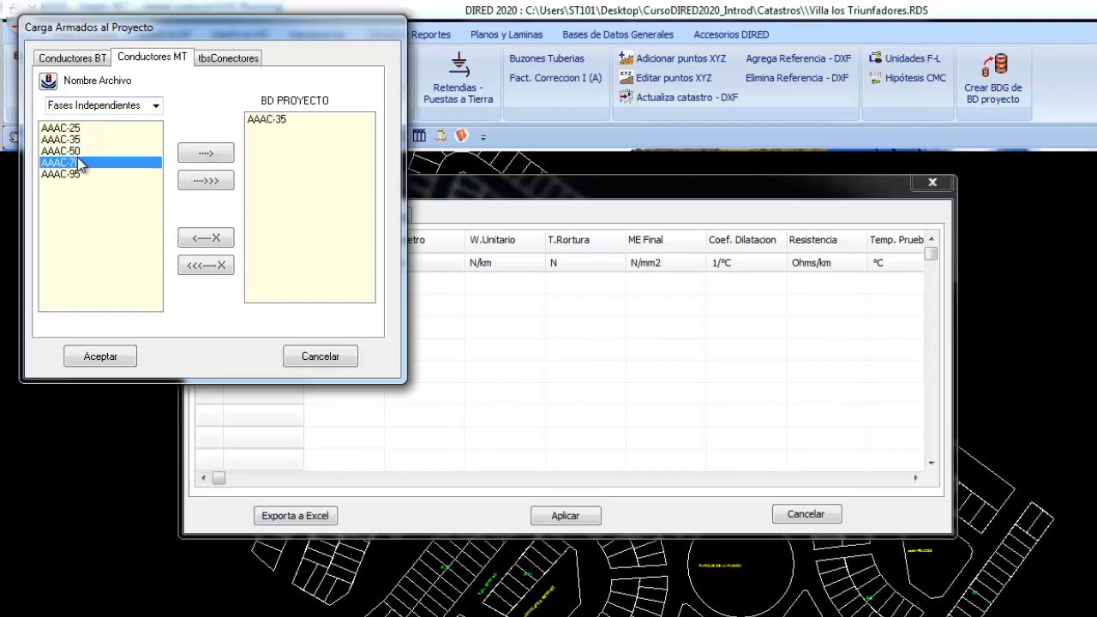
pyautogui.click(190, 153)
# Add underground cables NYY 3x50 and NYY 3x70 to the MT conductor list.
pyautogui.click(155, 106)
pyautogui.click(124, 152)
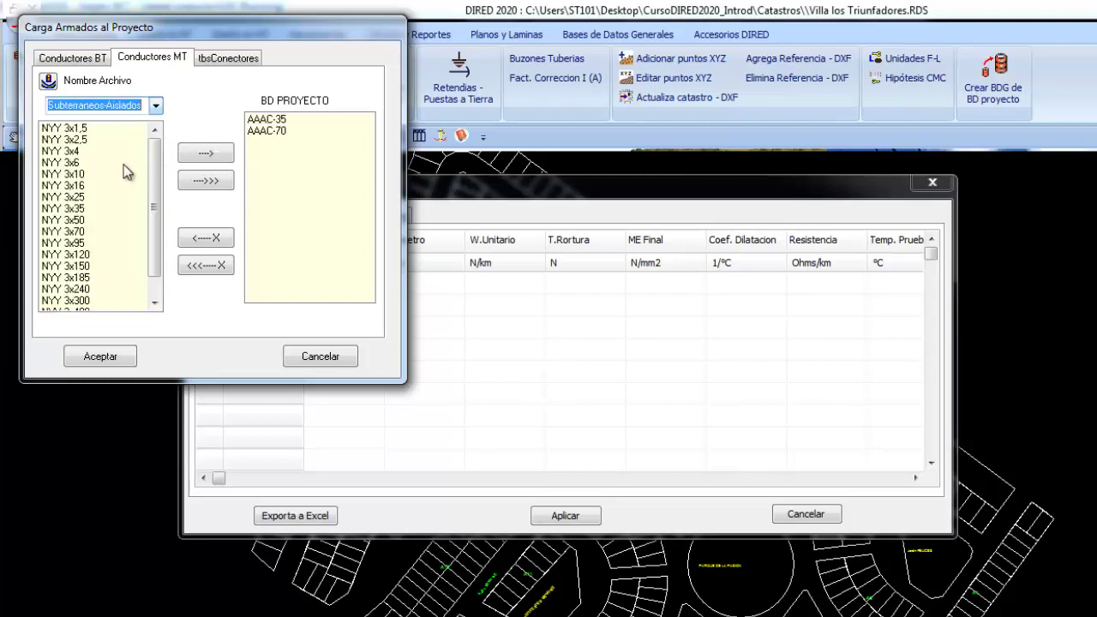
pyautogui.scroll(-1, 77, 204)
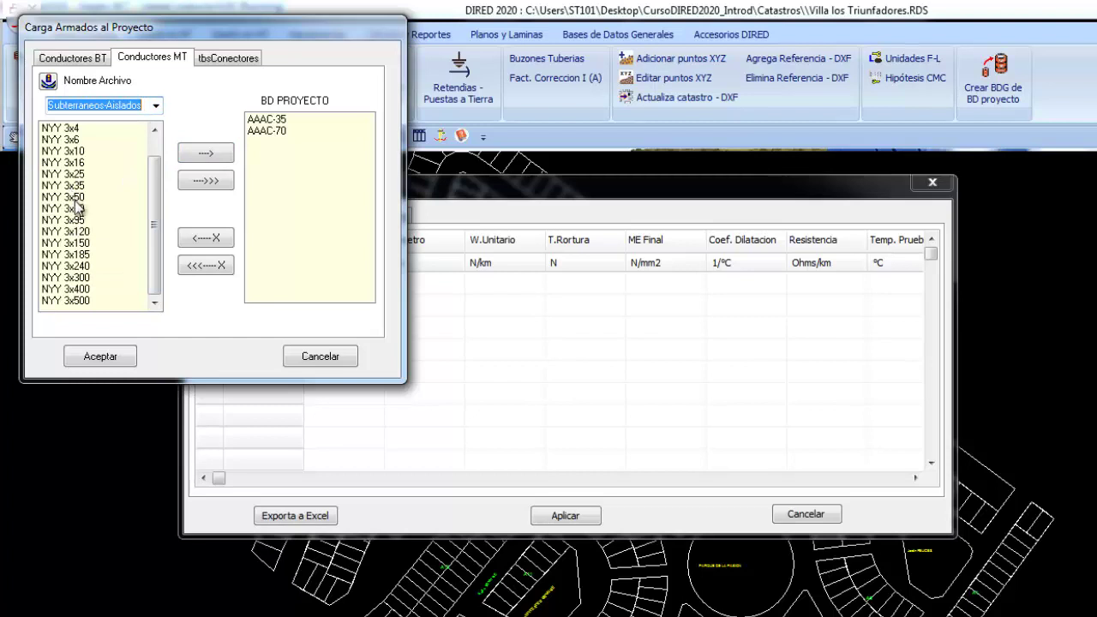
pyautogui.click(122, 194)
pyautogui.click(198, 156)
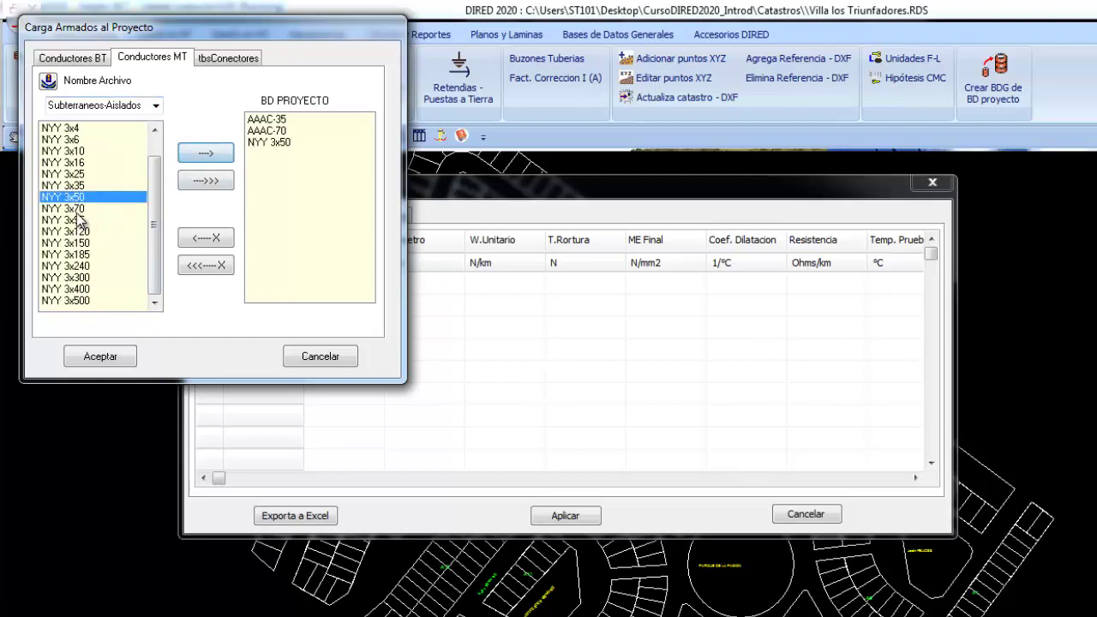
pyautogui.click(78, 210)
pyautogui.click(190, 163)
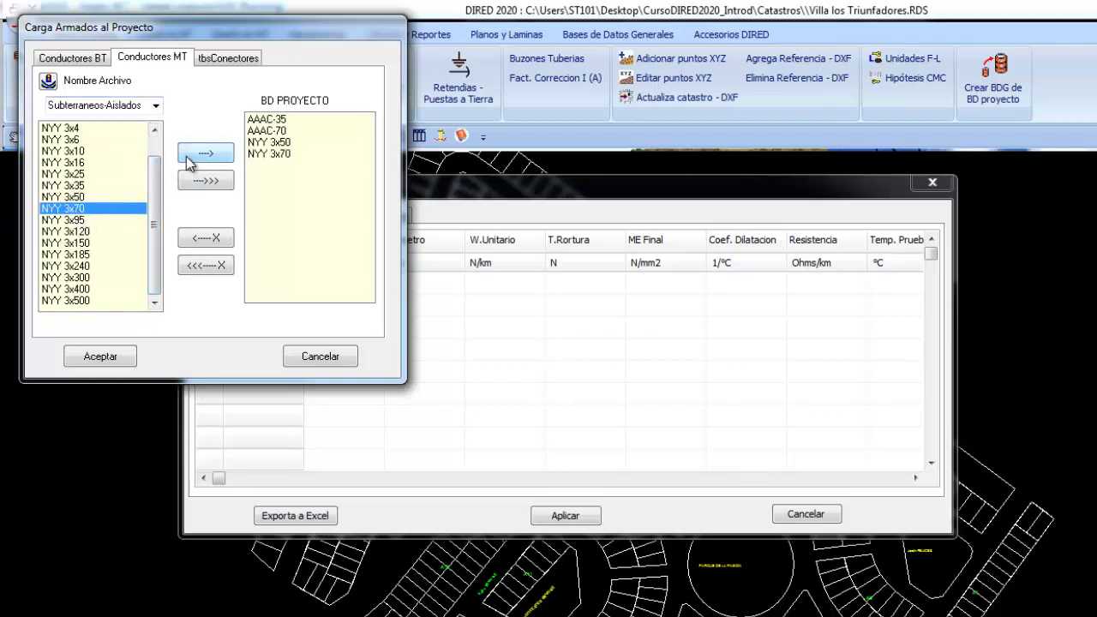
# Confirm the four MT conductors and review the BT and MT conductor tables.
pyautogui.click(100, 355)
pyautogui.click(247, 219)
pyautogui.click(311, 216)
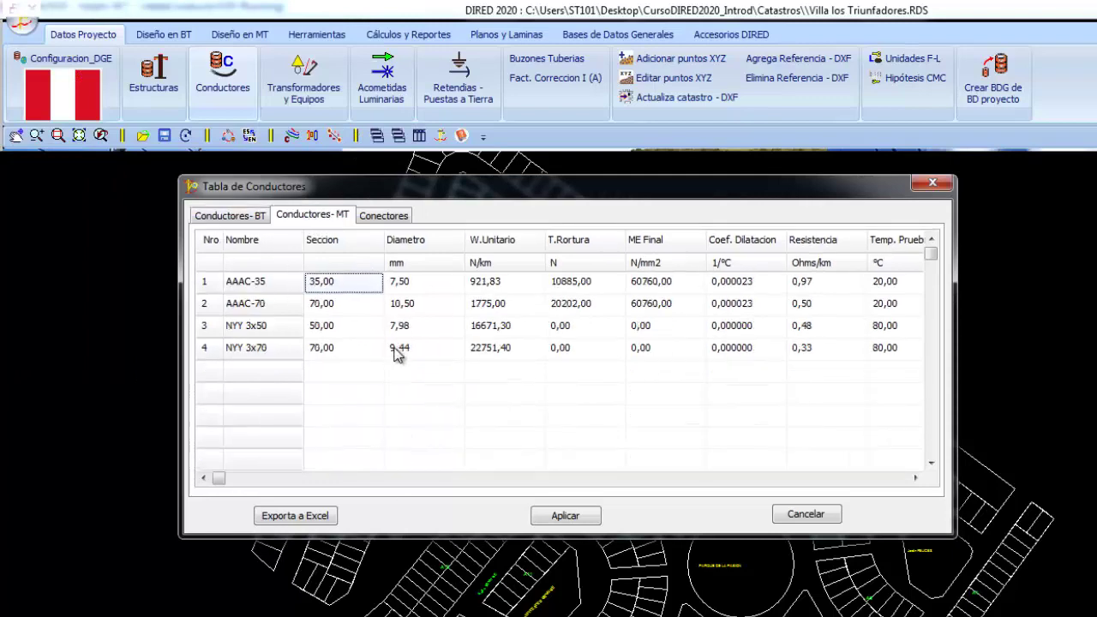
pyautogui.click(245, 216)
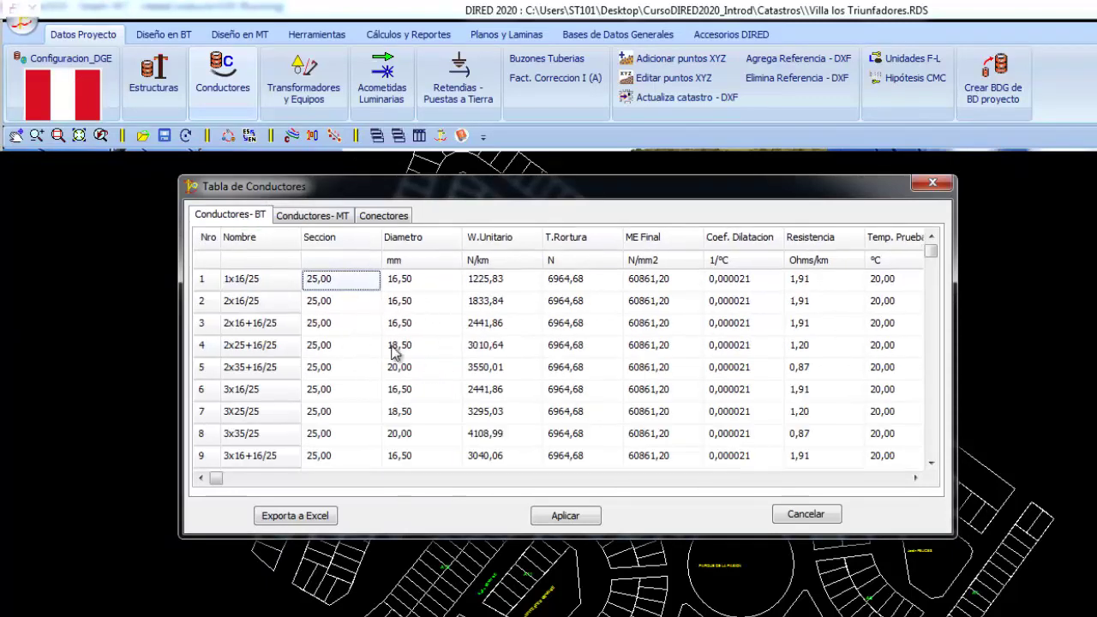
# Close the conductor table and show the TRANSFORMADORES table in Transformadores y Equipos.
pyautogui.click(553, 515)
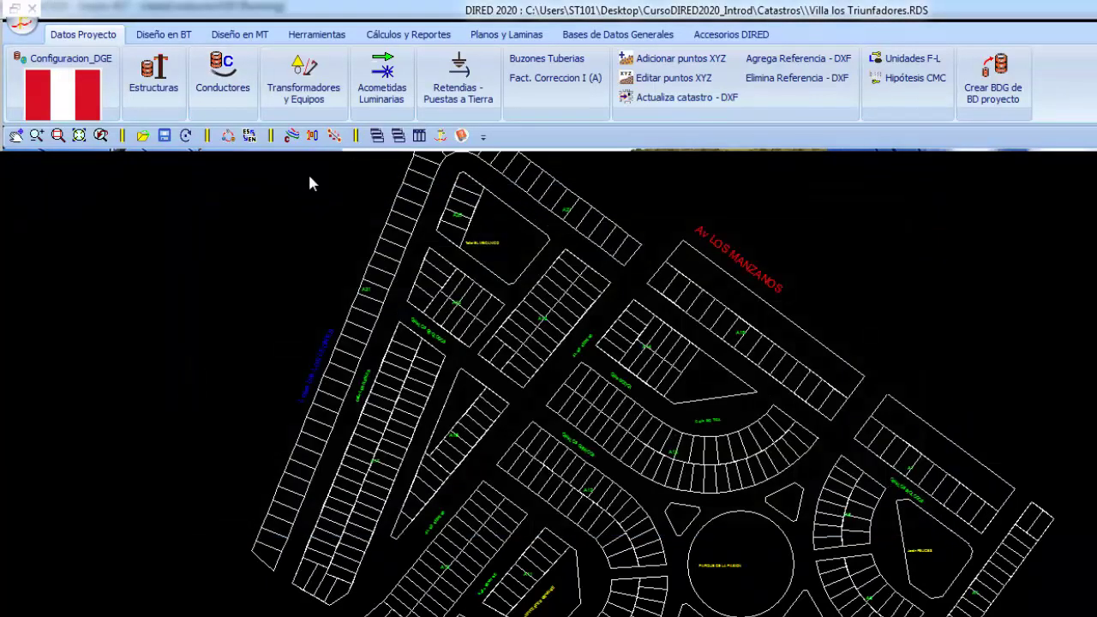
pyautogui.click(304, 90)
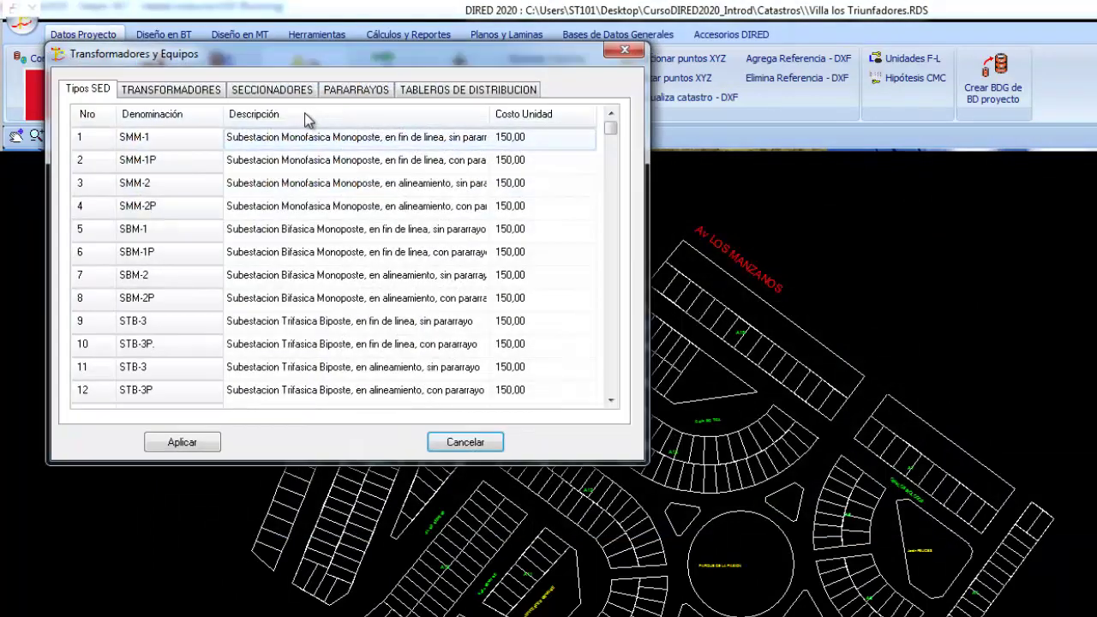
pyautogui.click(187, 96)
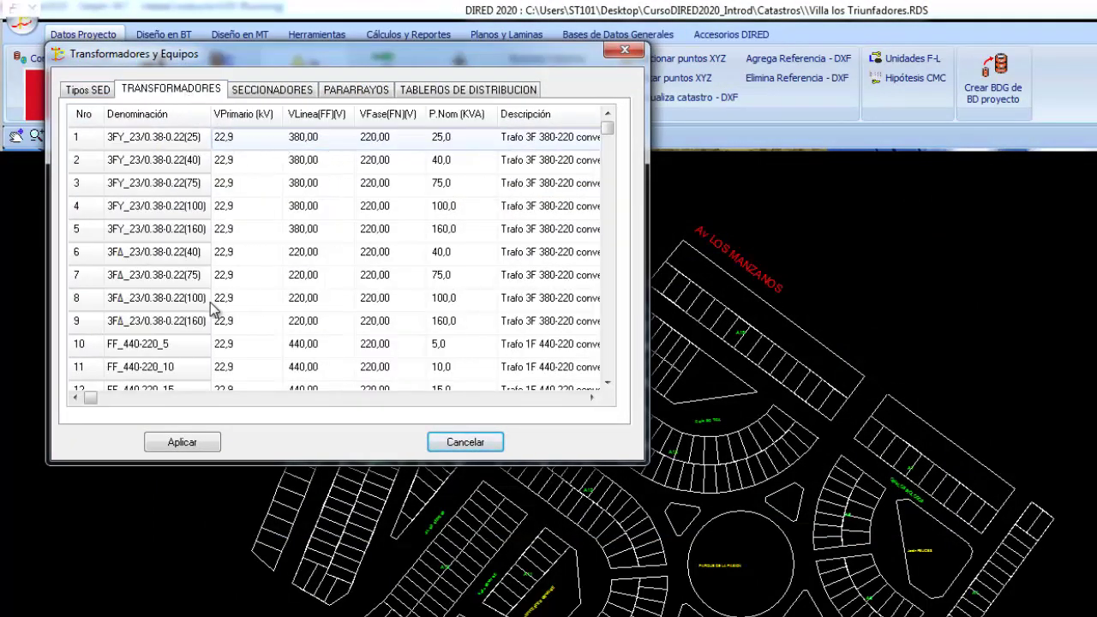